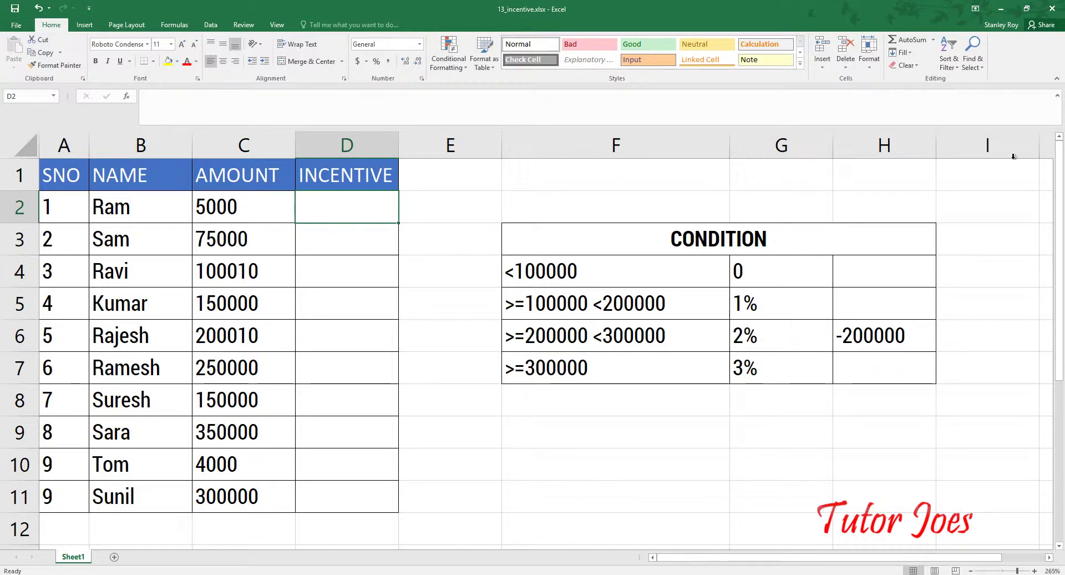
# - Enter =IF(C2<100000,0,"OTHERS") in D2
pyautogui.write('=if(')
pyautogui.press('BackSpace')
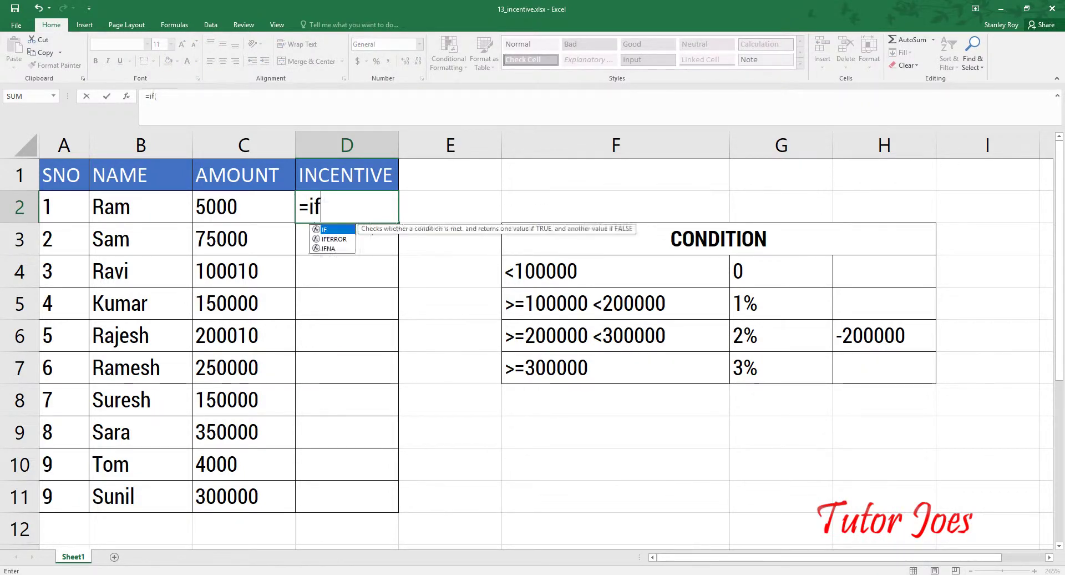
pyautogui.press('BackSpace')
pyautogui.press('BackSpace')
pyautogui.write('IF(')
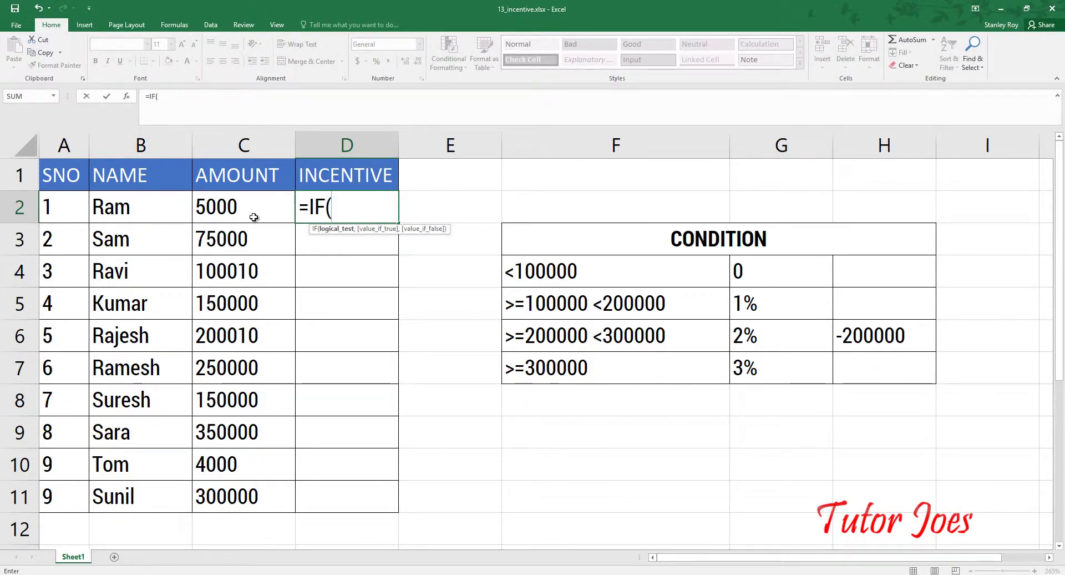
pyautogui.click(270, 207)
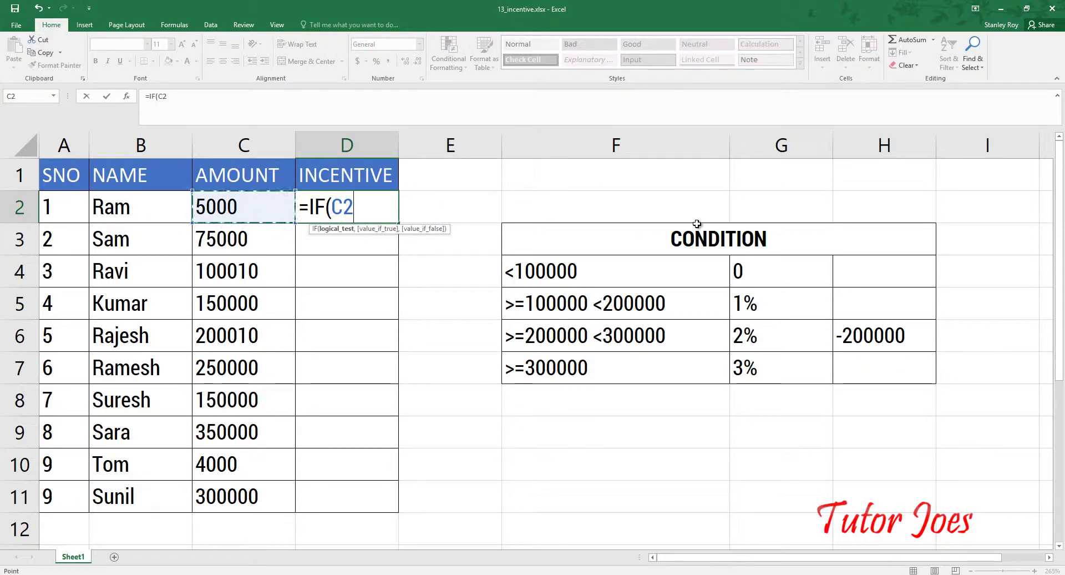
pyautogui.write('<10')
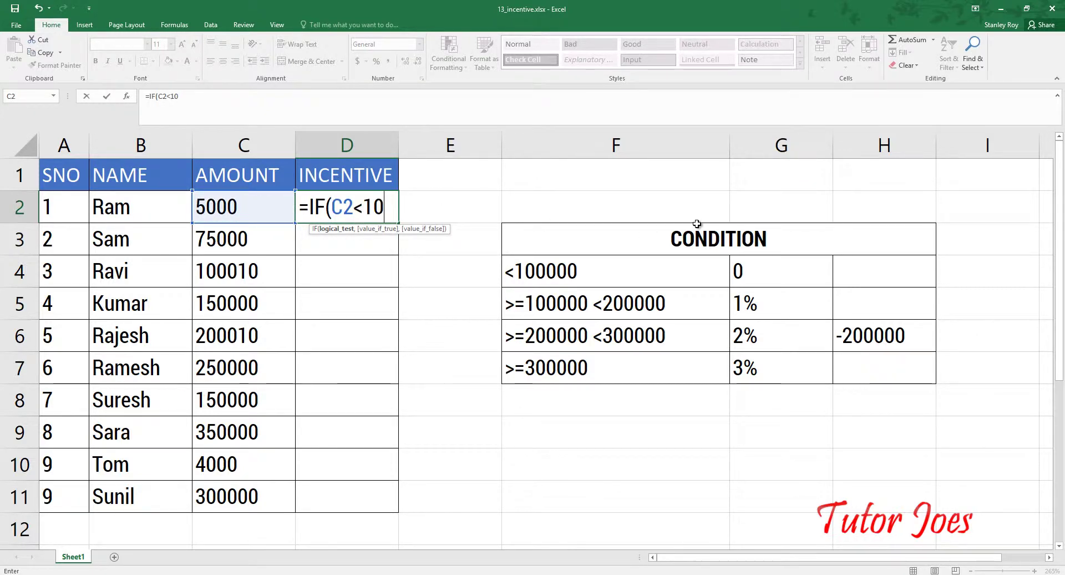
pyautogui.write('0000')
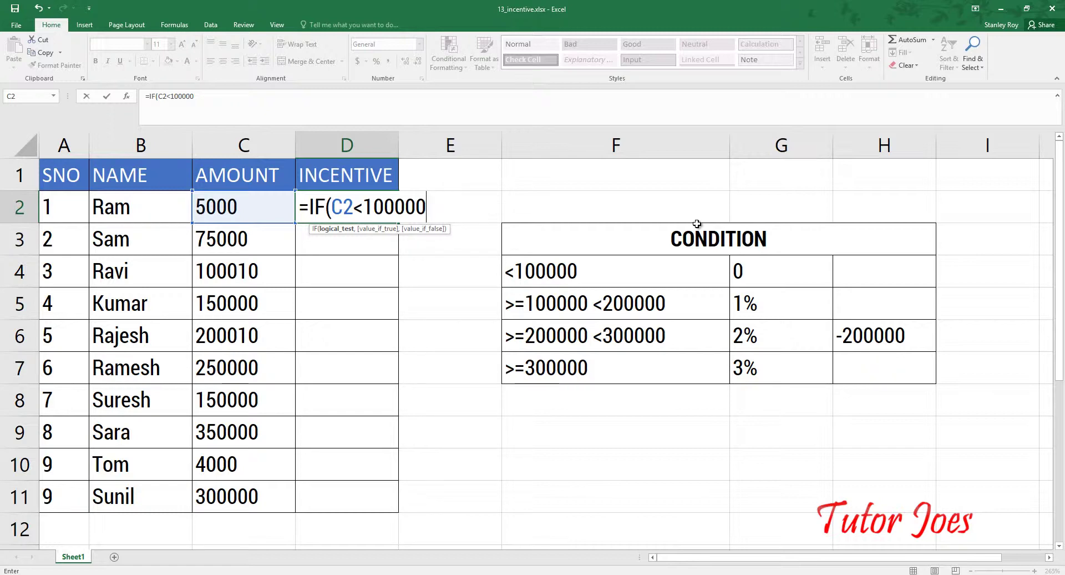
pyautogui.write(',')
pyautogui.write('0')
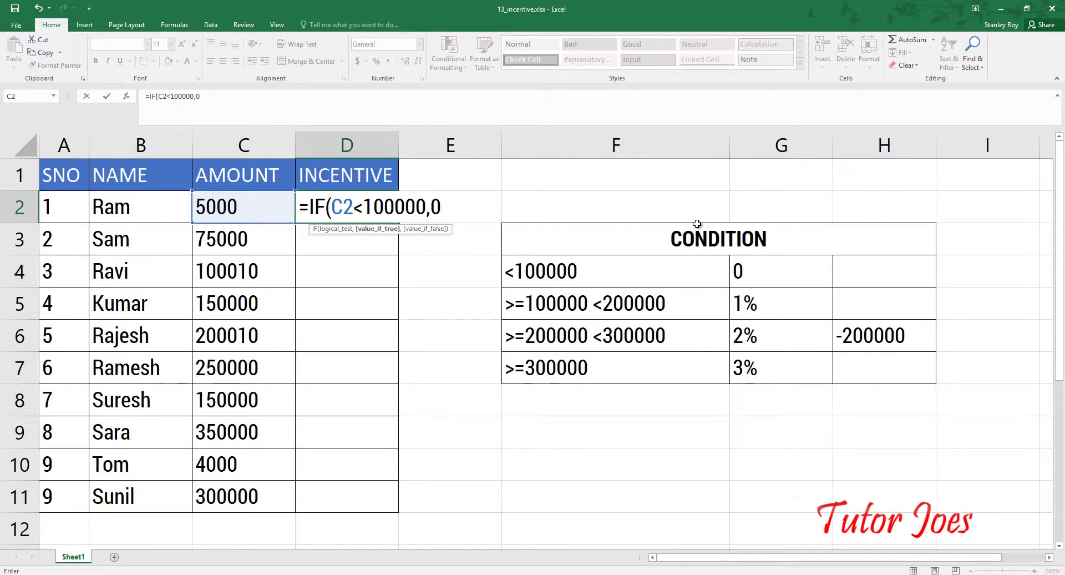
pyautogui.write(',')
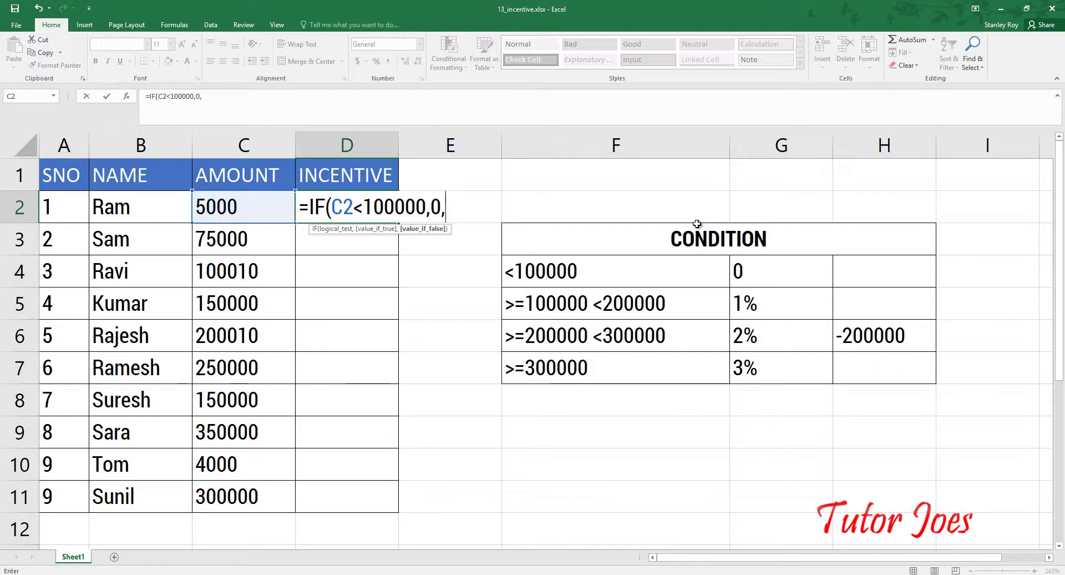
pyautogui.write('"OTH')
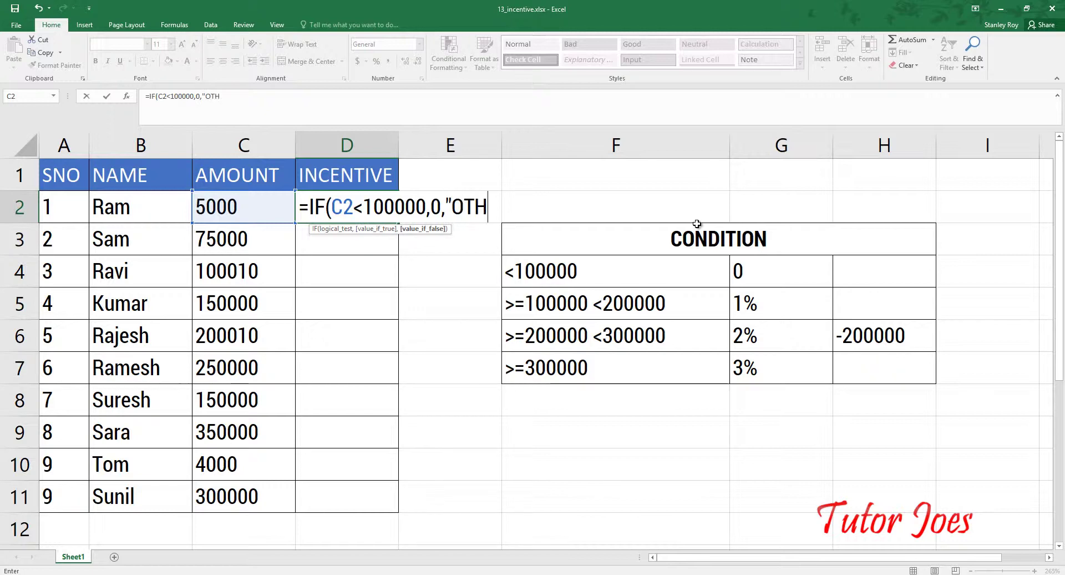
pyautogui.write('ERE')
pyautogui.press('BackSpace')
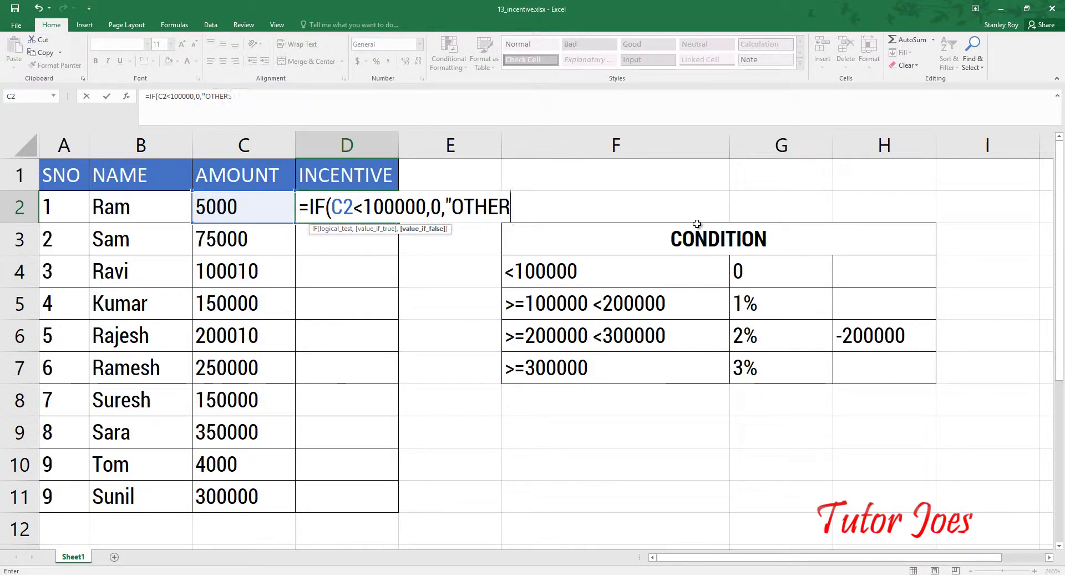
pyautogui.write('S')
pyautogui.write('"')
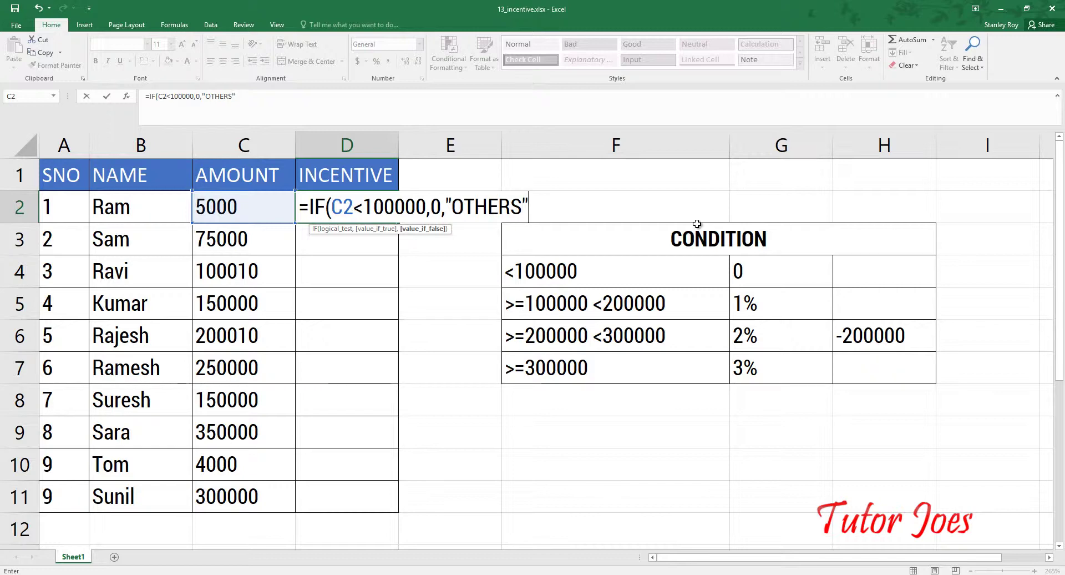
pyautogui.press('Return')
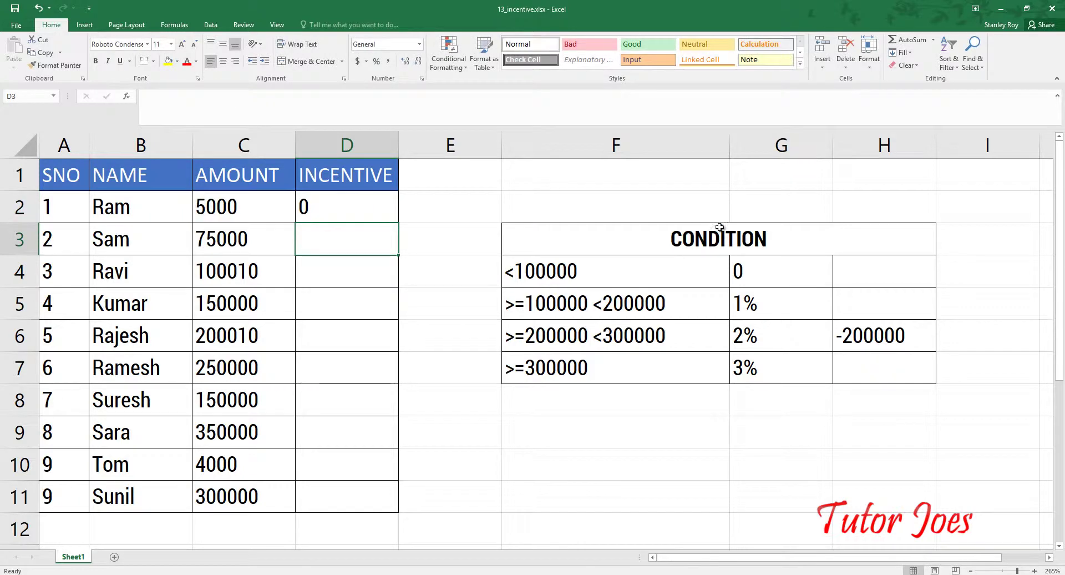
# - Fill D2's IF formula down through D11
pyautogui.click(340, 202)
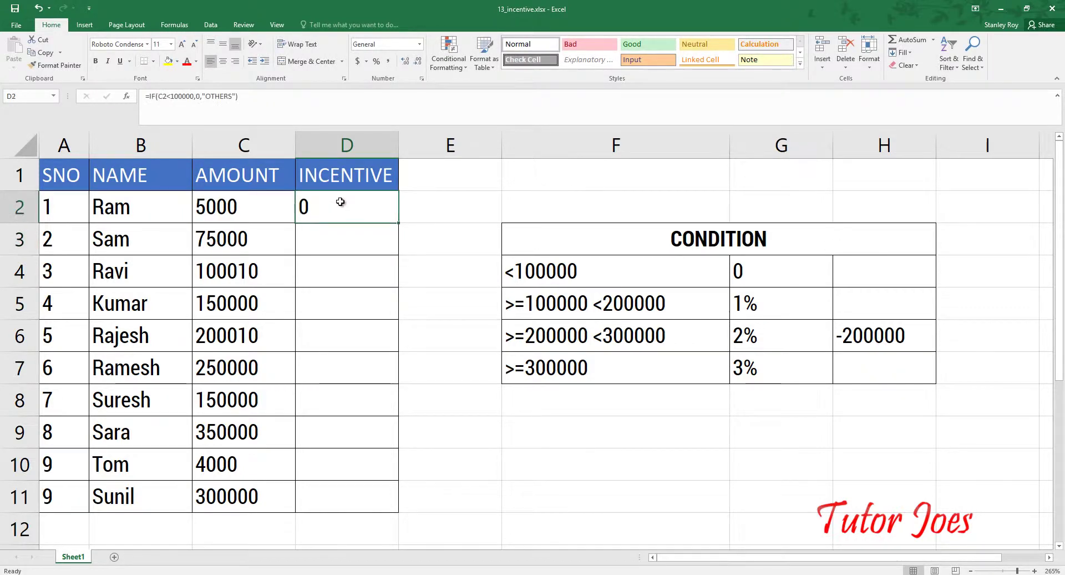
pyautogui.click(274, 207)
pyautogui.click(356, 217)
pyautogui.moveTo(398, 222); pyautogui.dragTo(391, 509)
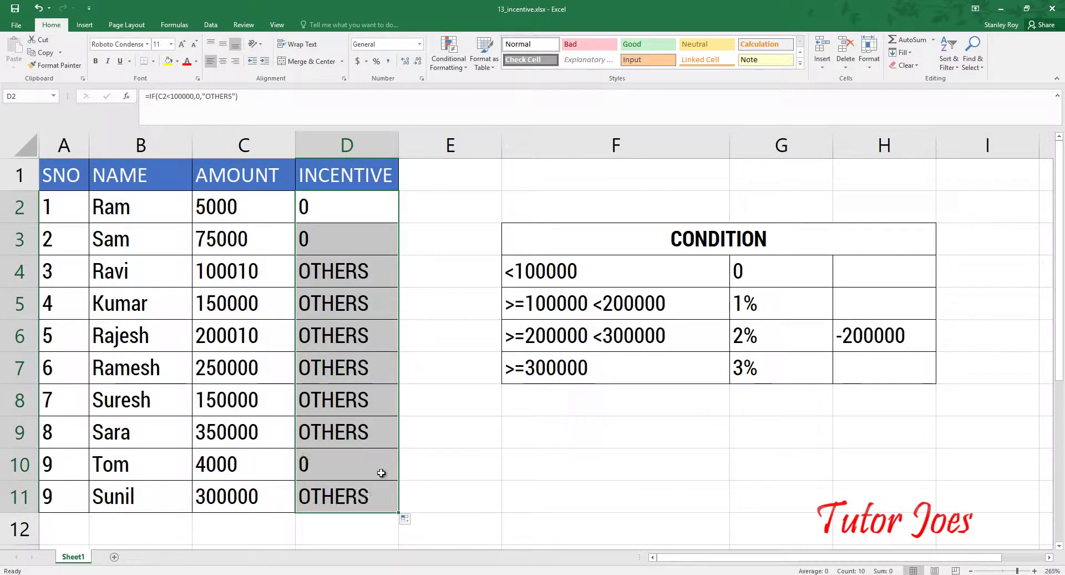
pyautogui.click(336, 237)
# - Compare the 0/OTHERS results with the column C amounts, such as 4000 in C10 and 150000 in C5
pyautogui.click(361, 469)
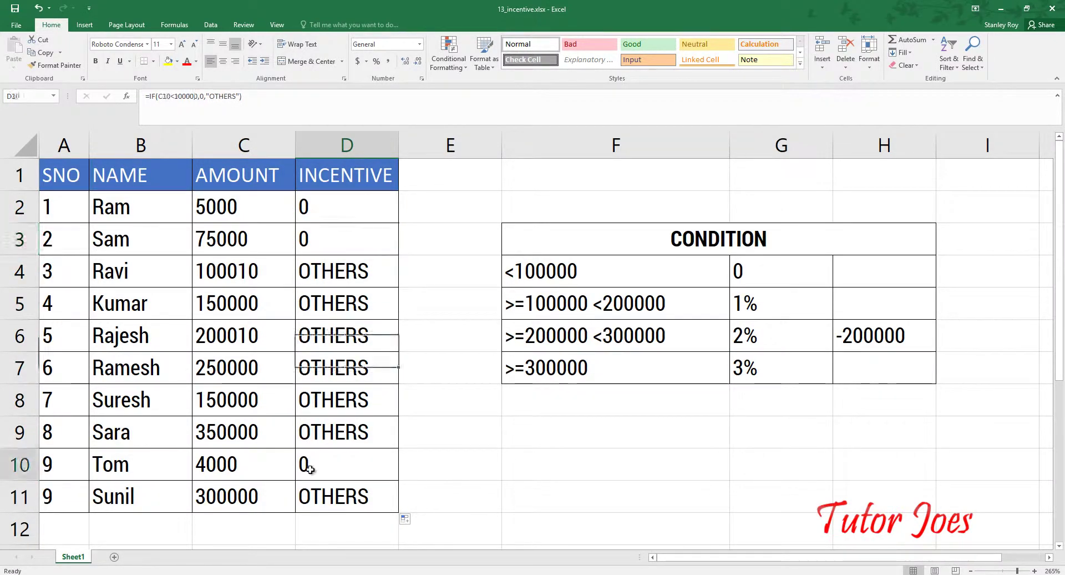
pyautogui.click(285, 469)
pyautogui.click(258, 245)
pyautogui.click(258, 211)
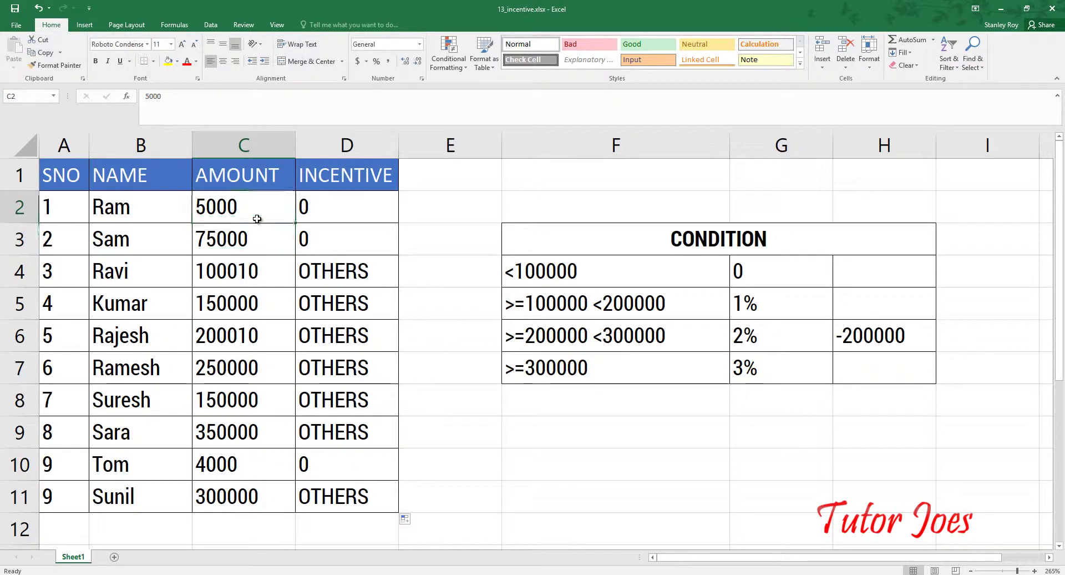
pyautogui.click(258, 272)
pyautogui.click(255, 305)
pyautogui.click(253, 335)
pyautogui.click(252, 368)
pyautogui.click(253, 400)
pyautogui.click(252, 432)
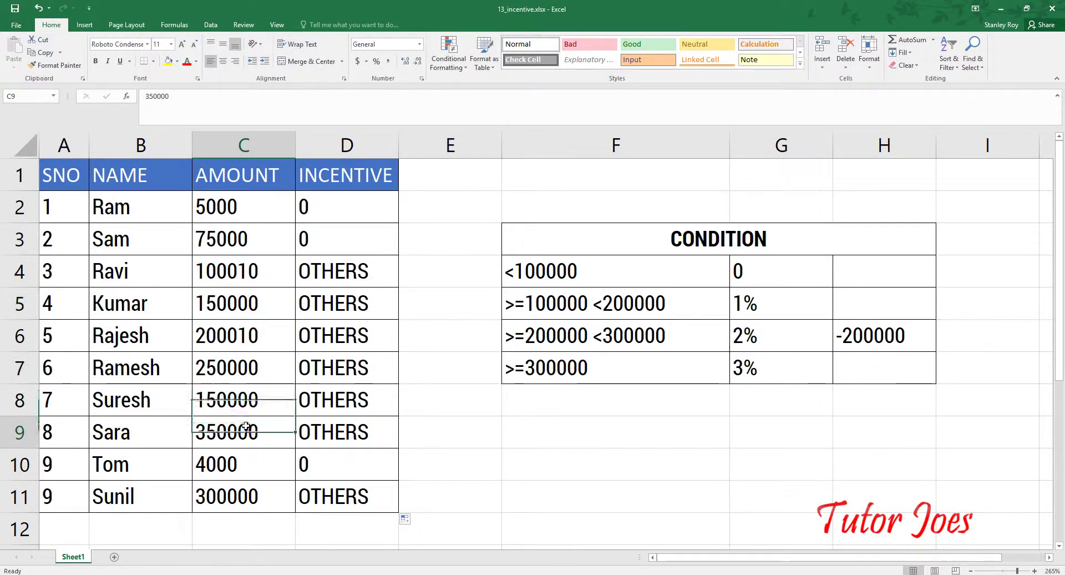
pyautogui.click(250, 464)
pyautogui.click(244, 496)
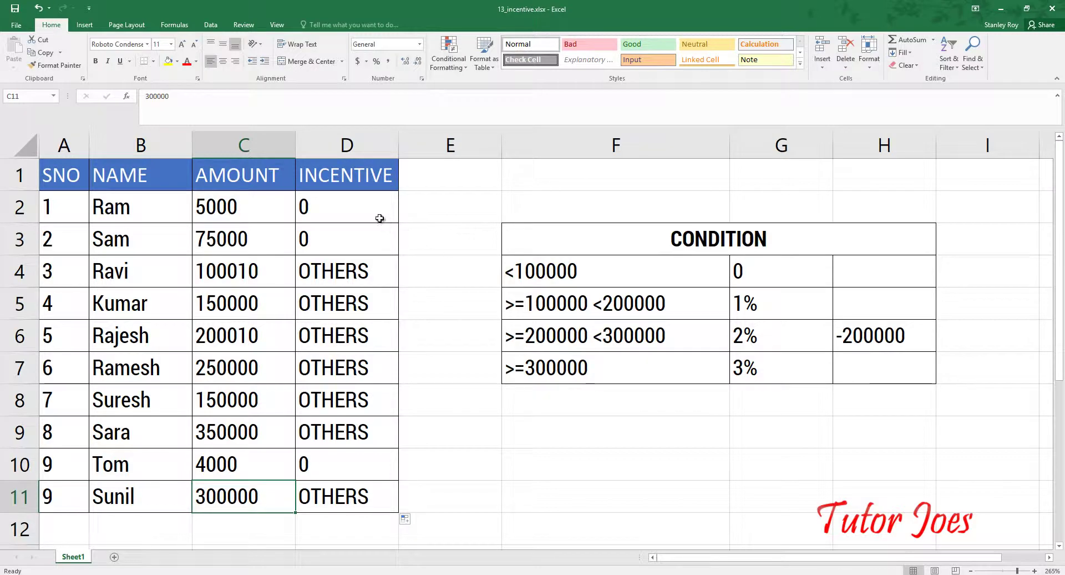
# - Select D2's formula text after the equals sign, against the <100000 condition in F4
pyautogui.click(540, 268)
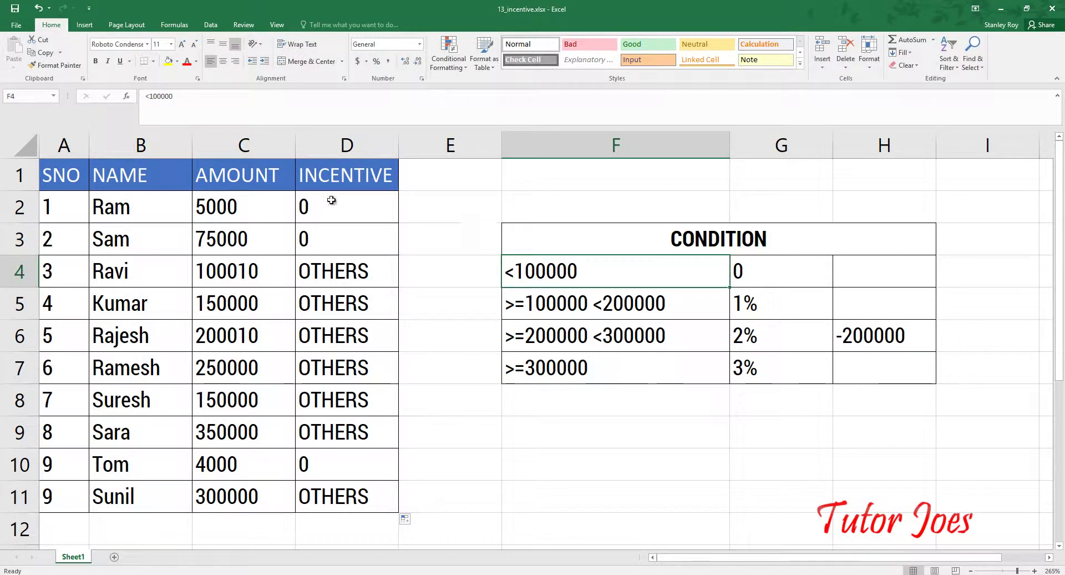
pyautogui.doubleClick(314, 206)
pyautogui.moveTo(309, 206); pyautogui.dragTo(549, 215)
pyautogui.hotkey('ctrl', 'c')
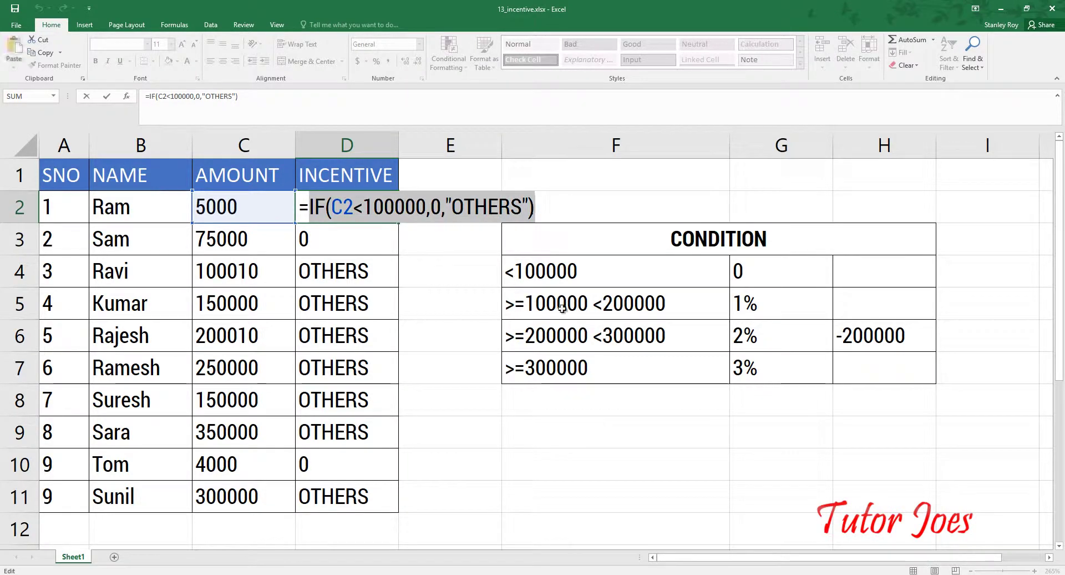
# - Paste the text IF(C2<100000,0,"OTHERS") into F9 and widen column F to fit
pyautogui.click(558, 431)
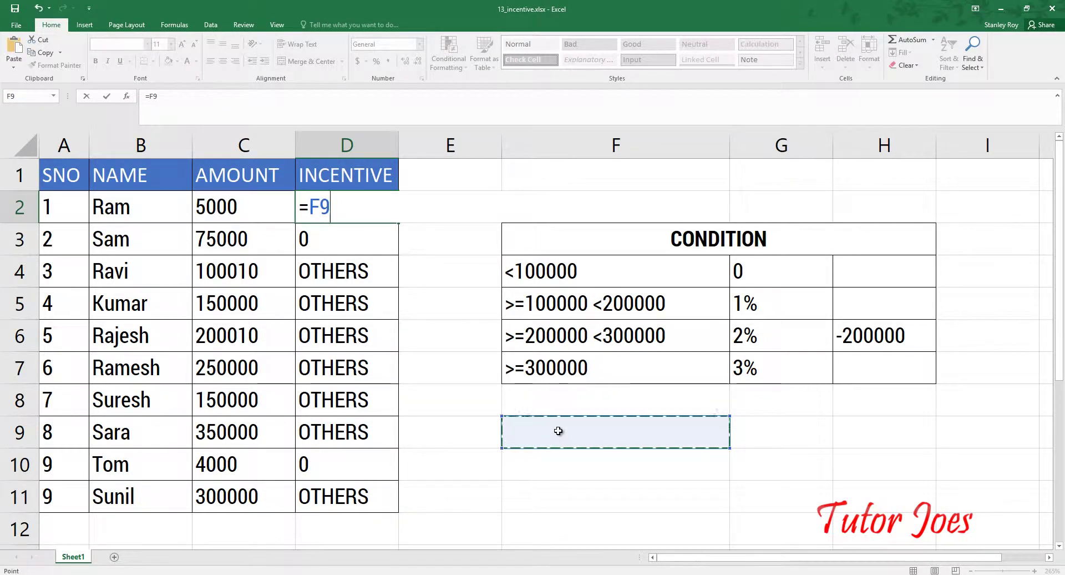
pyautogui.press('Return')
pyautogui.click(558, 430)
pyautogui.hotkey('ctrl', 'v')
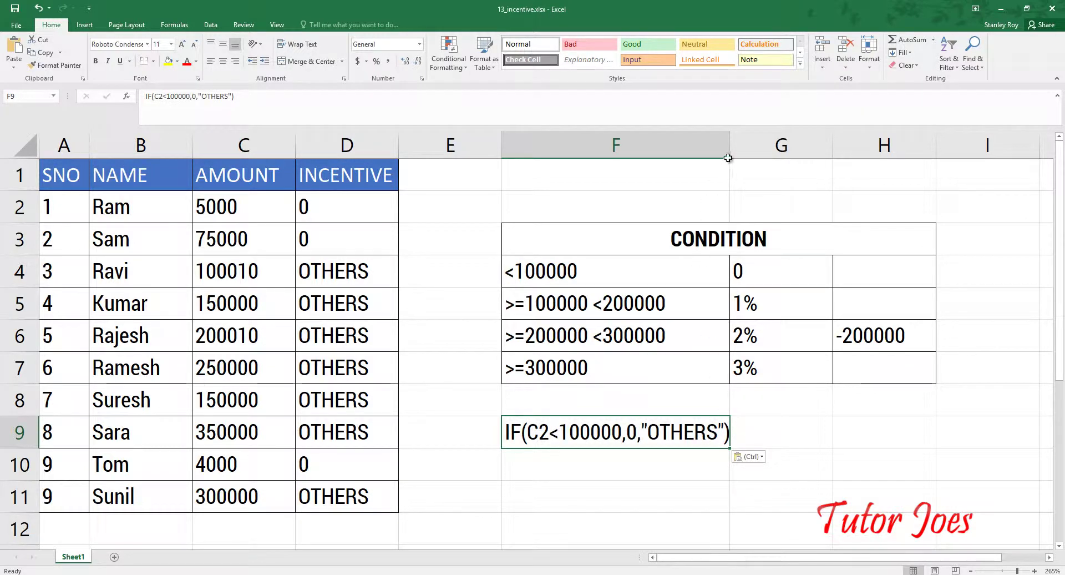
pyautogui.moveTo(730, 146); pyautogui.dragTo(757, 145)
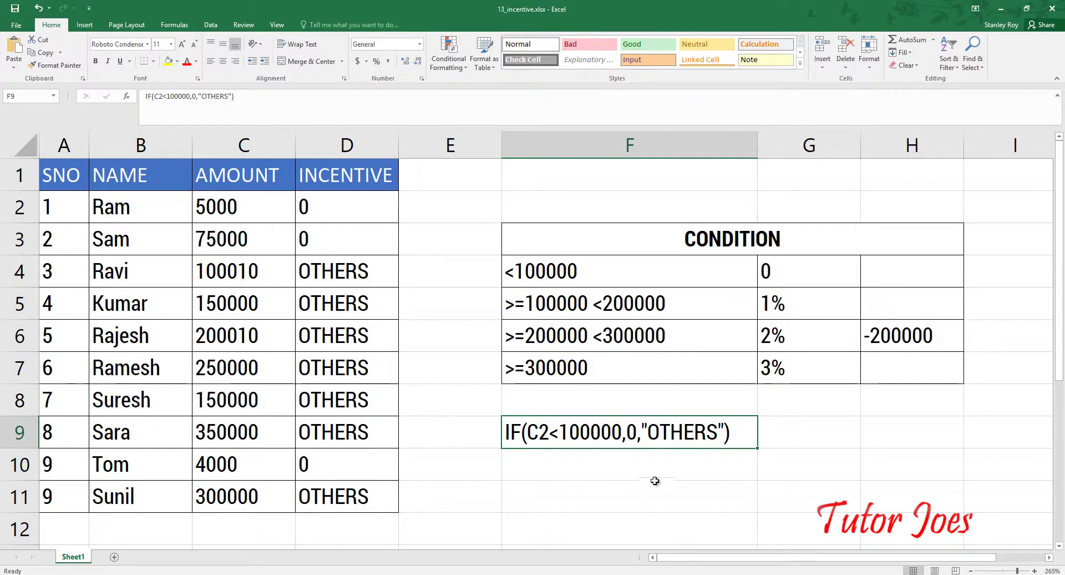
# - Reopen D2's formula for editing
pyautogui.click(638, 453)
pyautogui.click(358, 206)
pyautogui.doubleClick(357, 207)
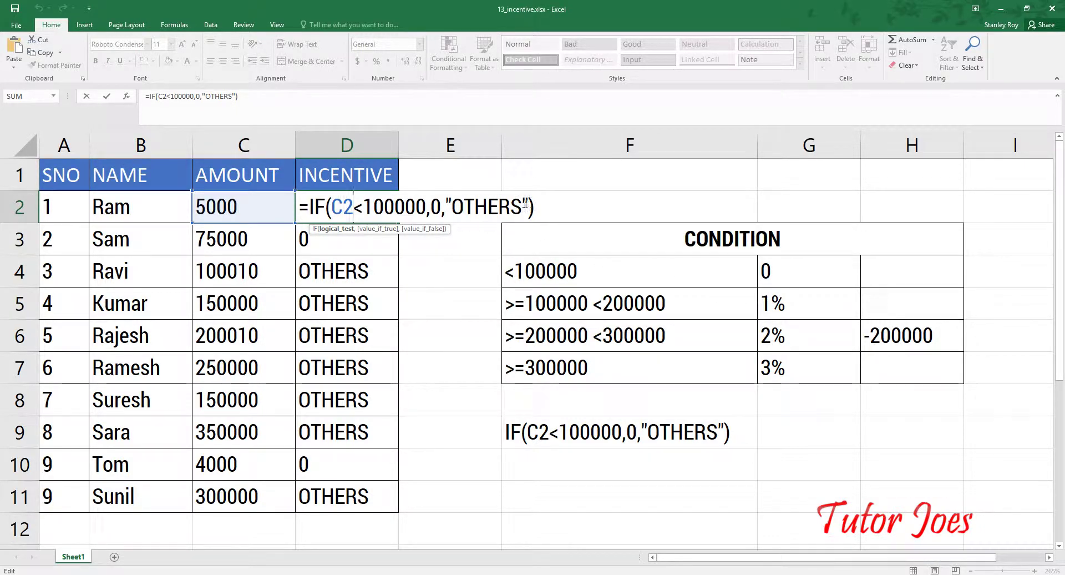
# - Replace "OTHERS" in D2's formula with IF(AND(C2>=100000,C2<200000)
pyautogui.moveTo(522, 203); pyautogui.dragTo(447, 198)
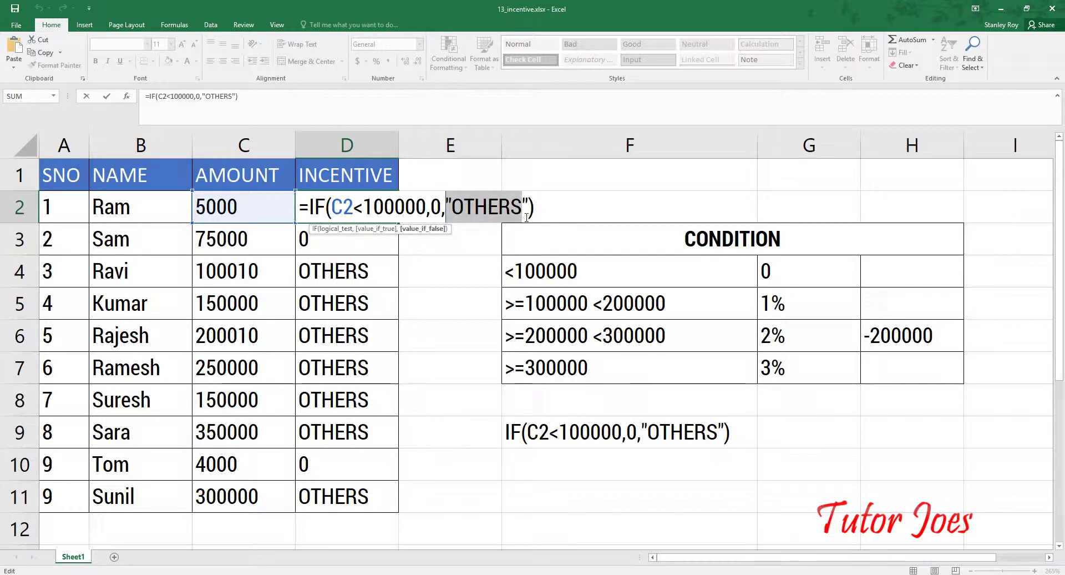
pyautogui.moveTo(528, 203); pyautogui.dragTo(448, 205)
pyautogui.press('BackSpace')
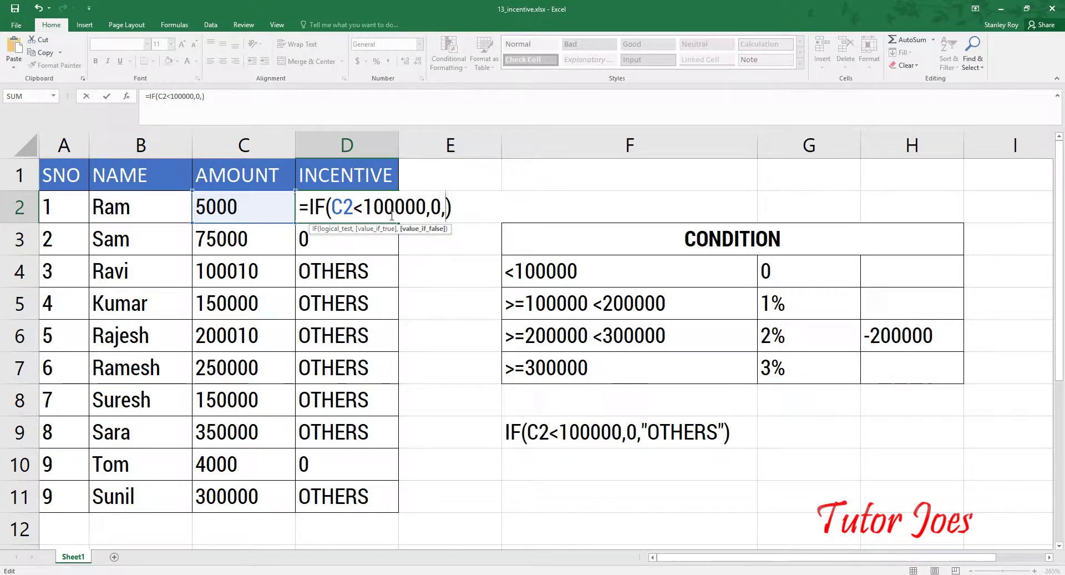
pyautogui.write('IF')
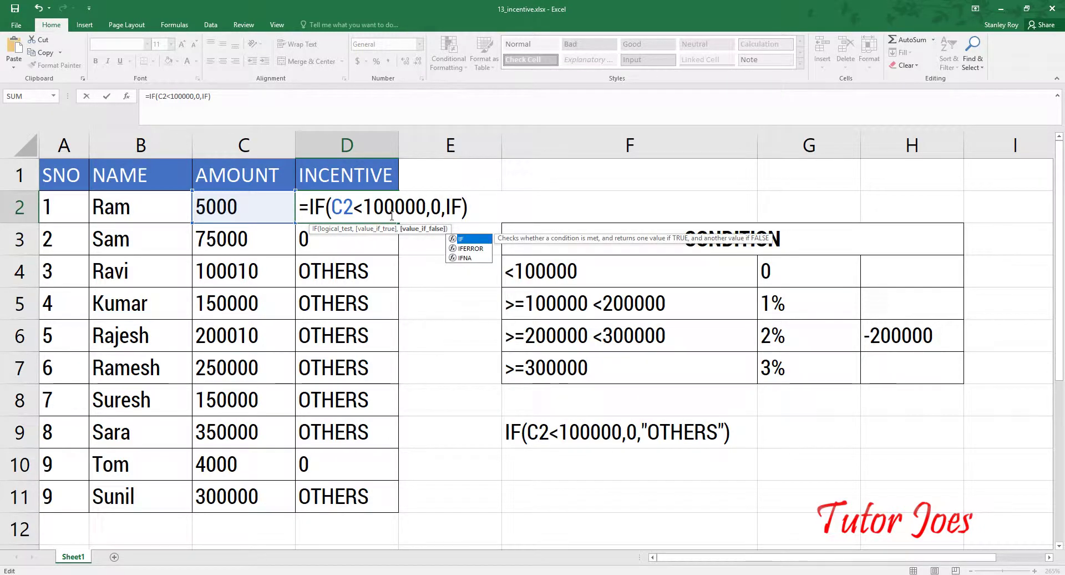
pyautogui.write('(')
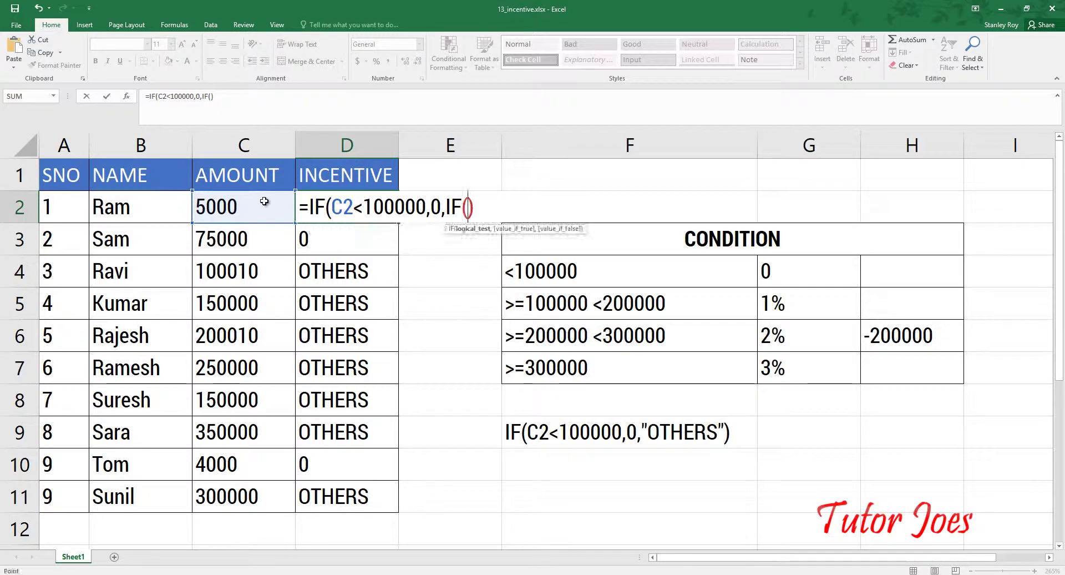
pyautogui.click(264, 202)
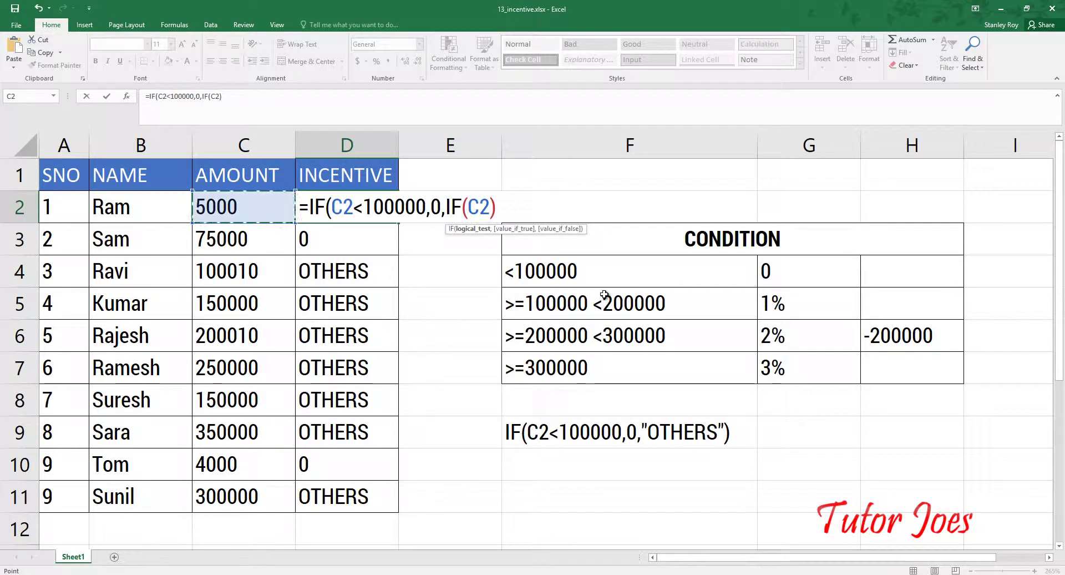
pyautogui.press('BackSpace')
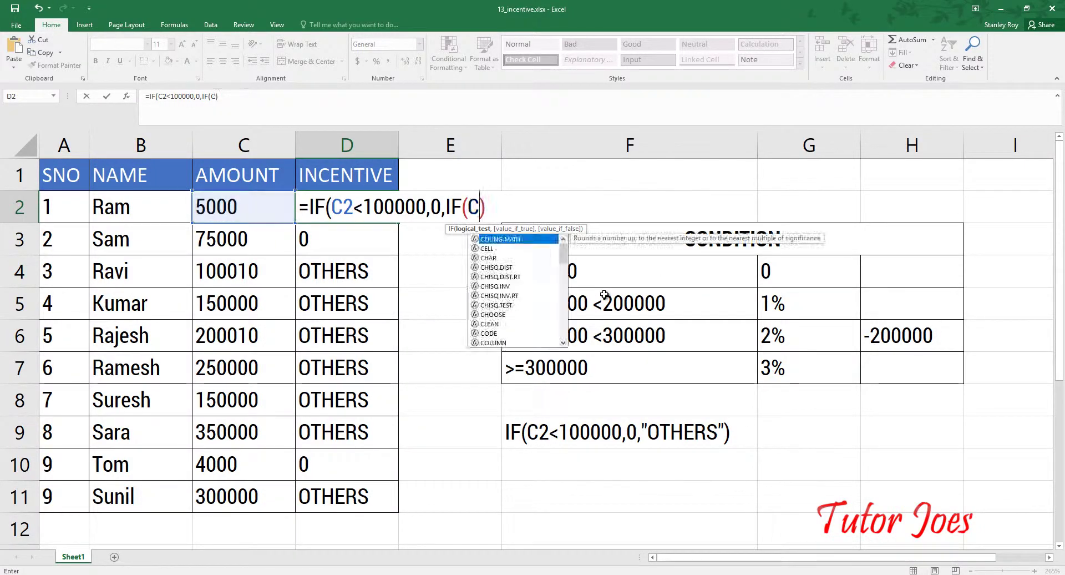
pyautogui.press('BackSpace')
pyautogui.write('AND')
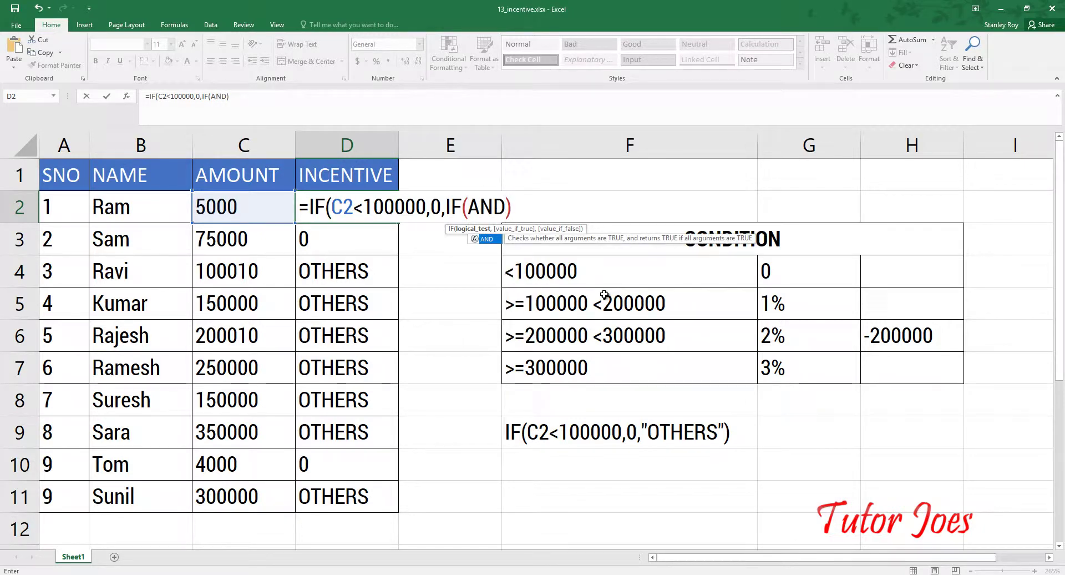
pyautogui.write('(')
pyautogui.press('Left')
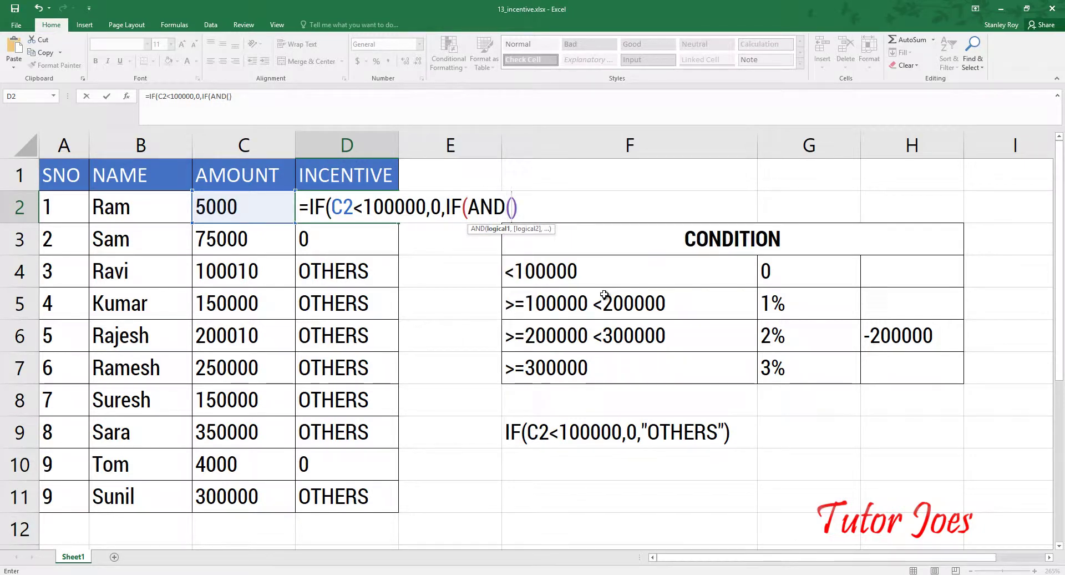
pyautogui.click(277, 208)
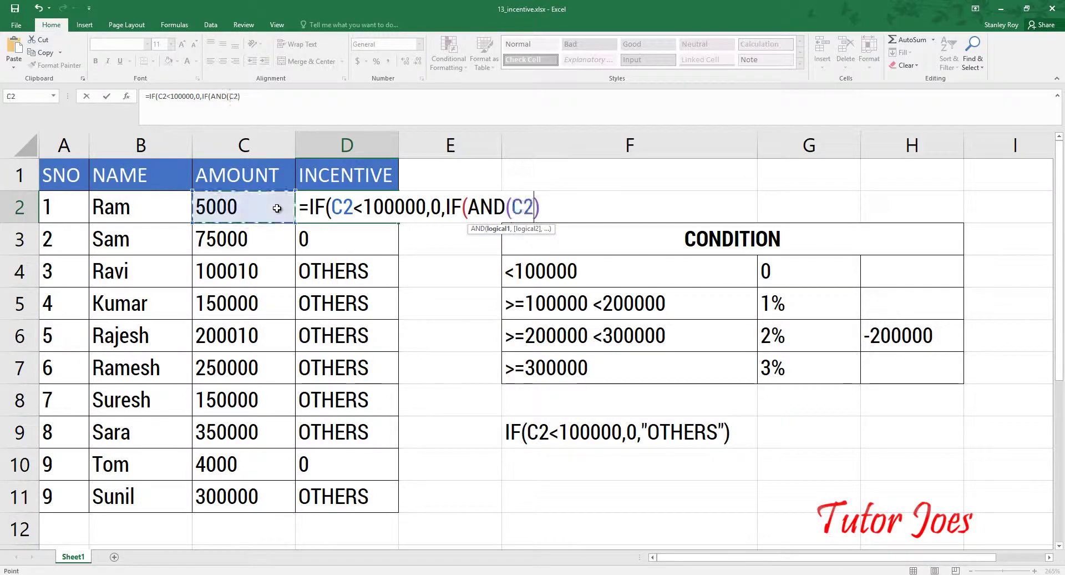
pyautogui.write('>=')
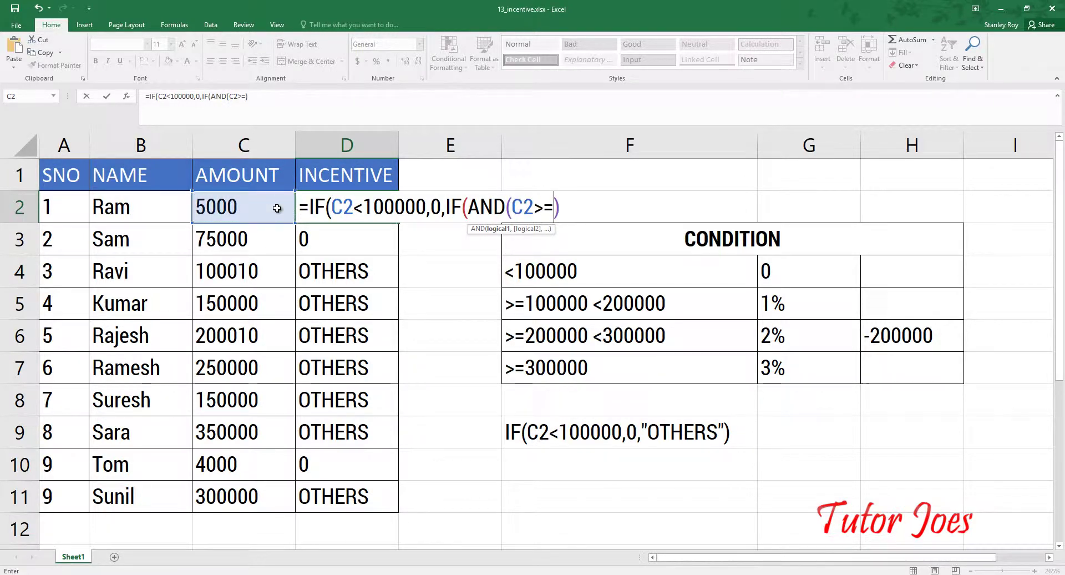
pyautogui.write('10000')
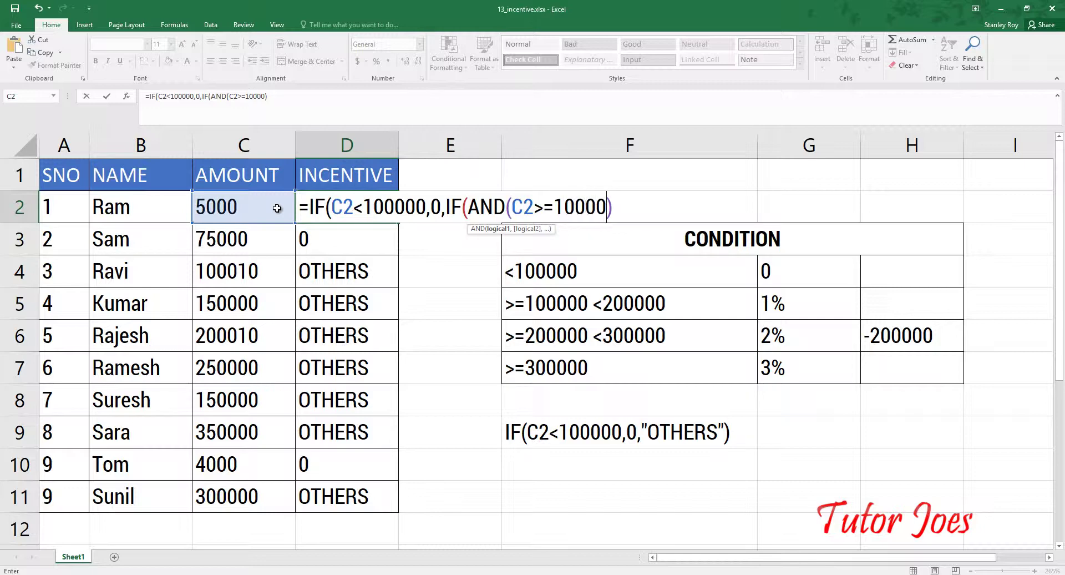
pyautogui.write('0')
pyautogui.write(',')
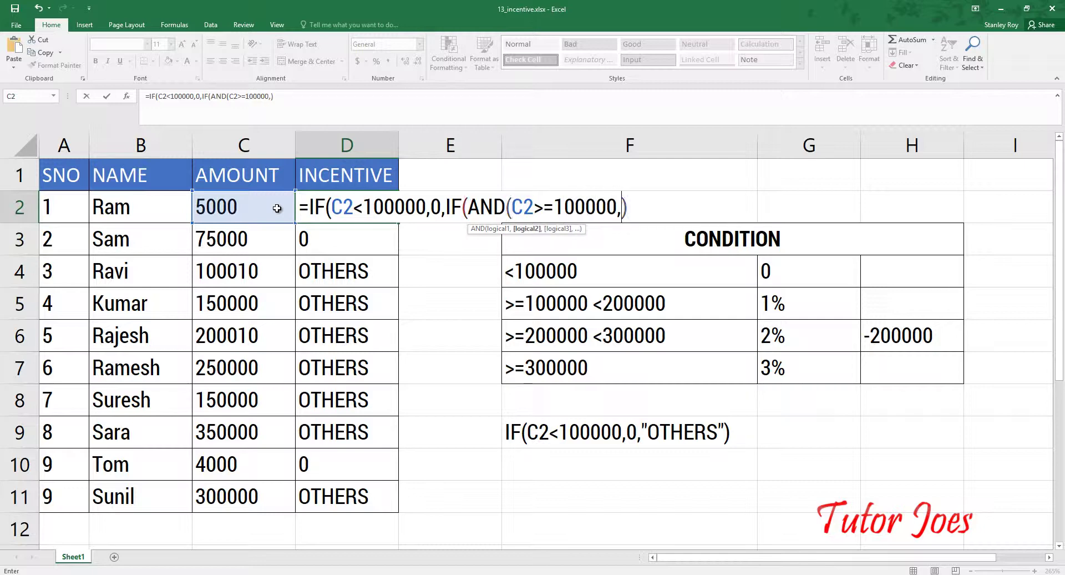
pyautogui.click(278, 203)
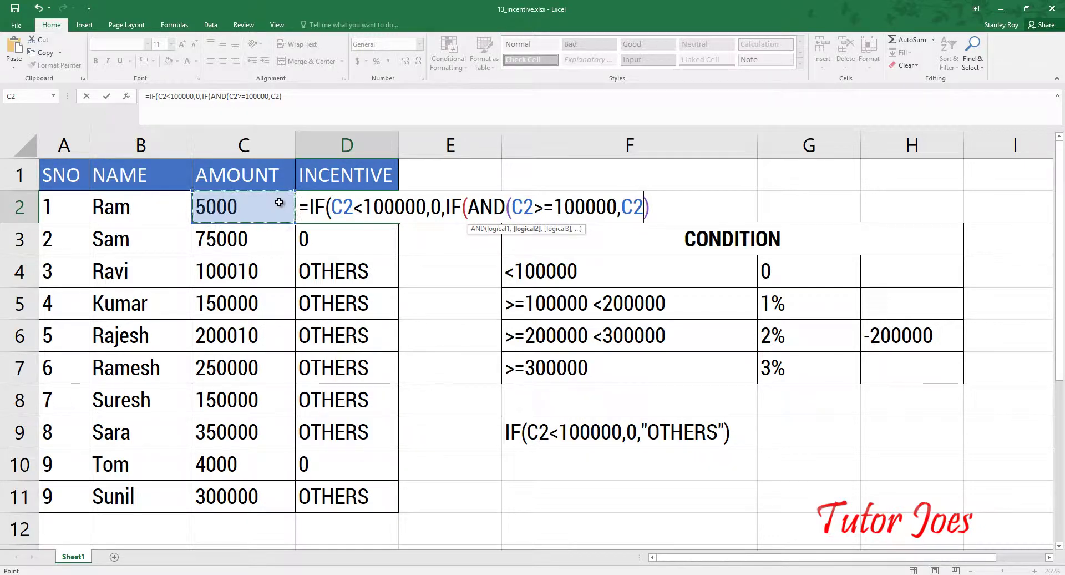
pyautogui.write('<')
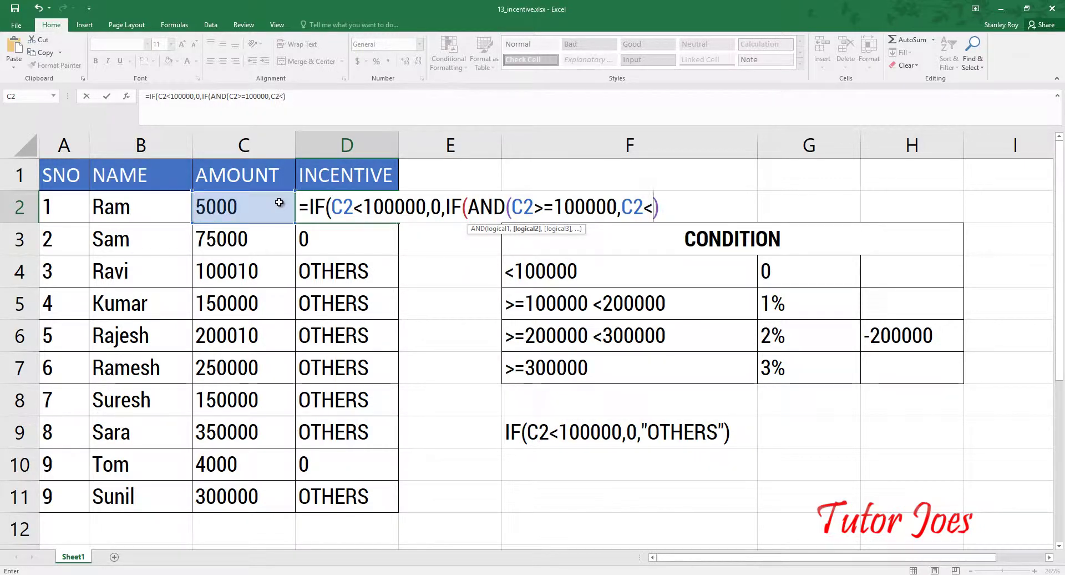
pyautogui.write('2')
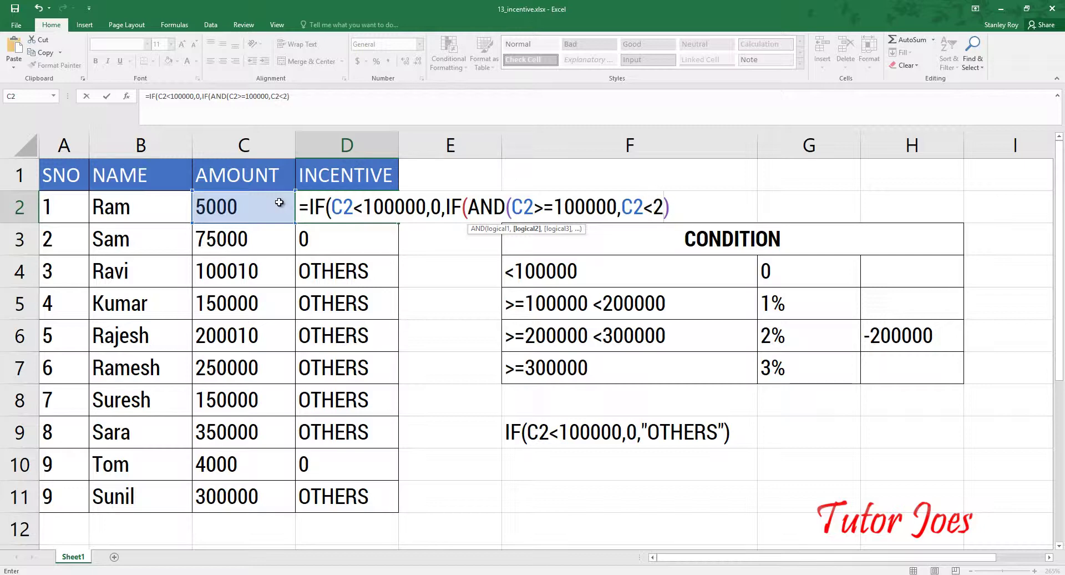
pyautogui.write('00000')
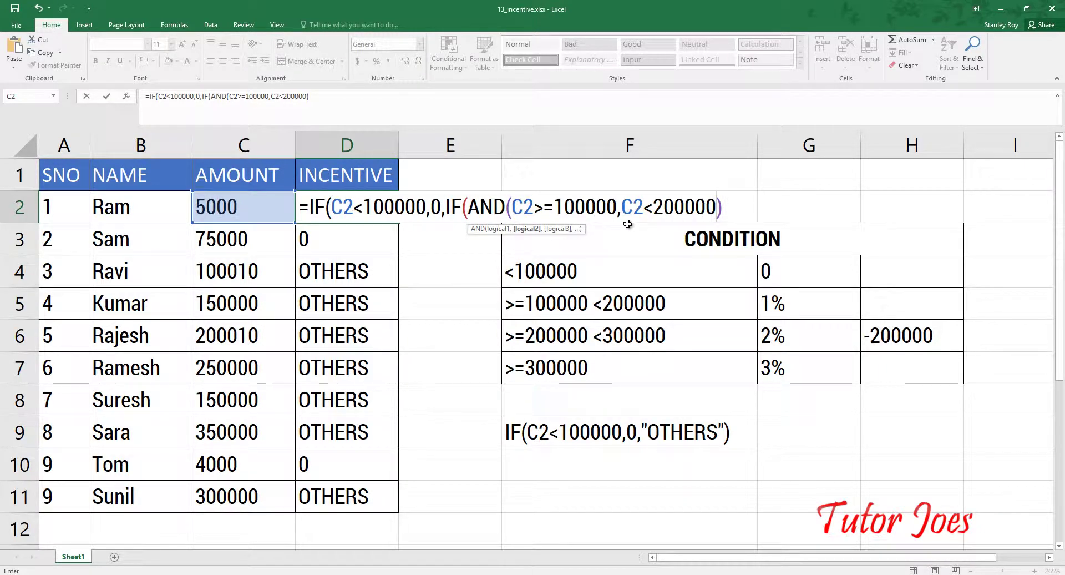
pyautogui.write(')')
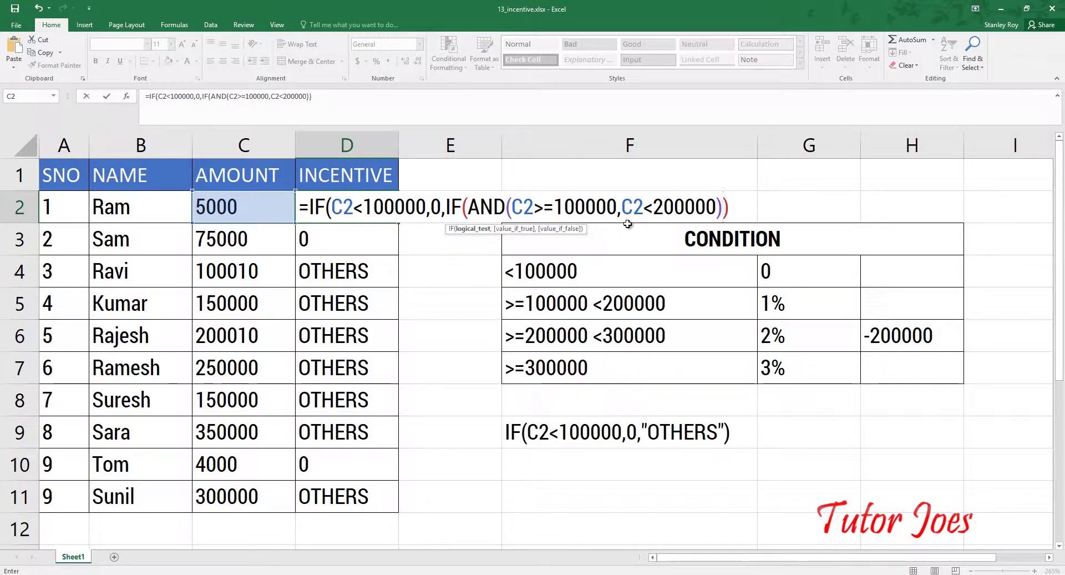
# - Give the inner IF a C2*1% result and an "OTHERS" fallback
pyautogui.write(',')
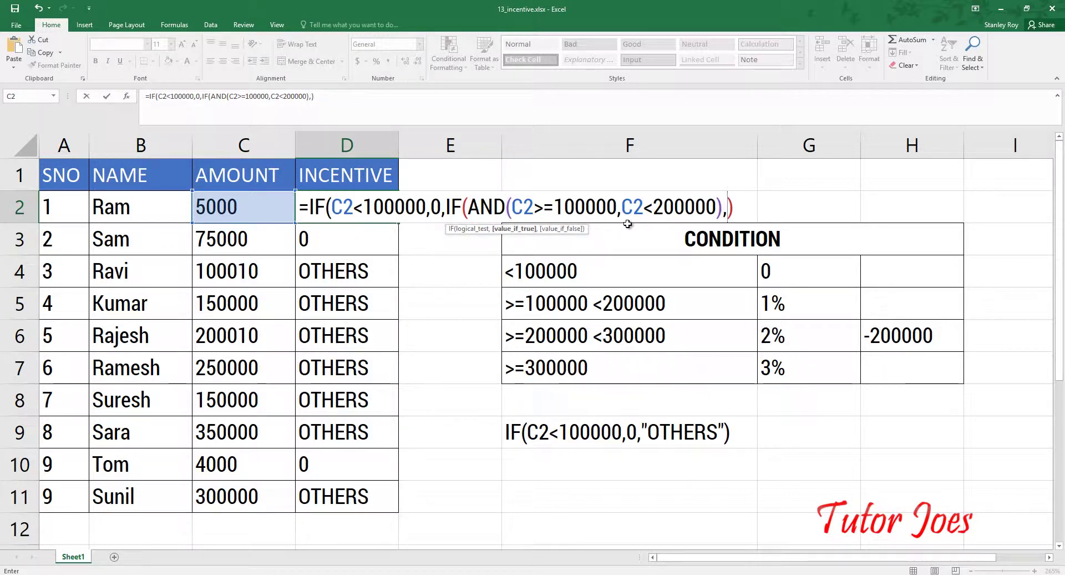
pyautogui.click(236, 216)
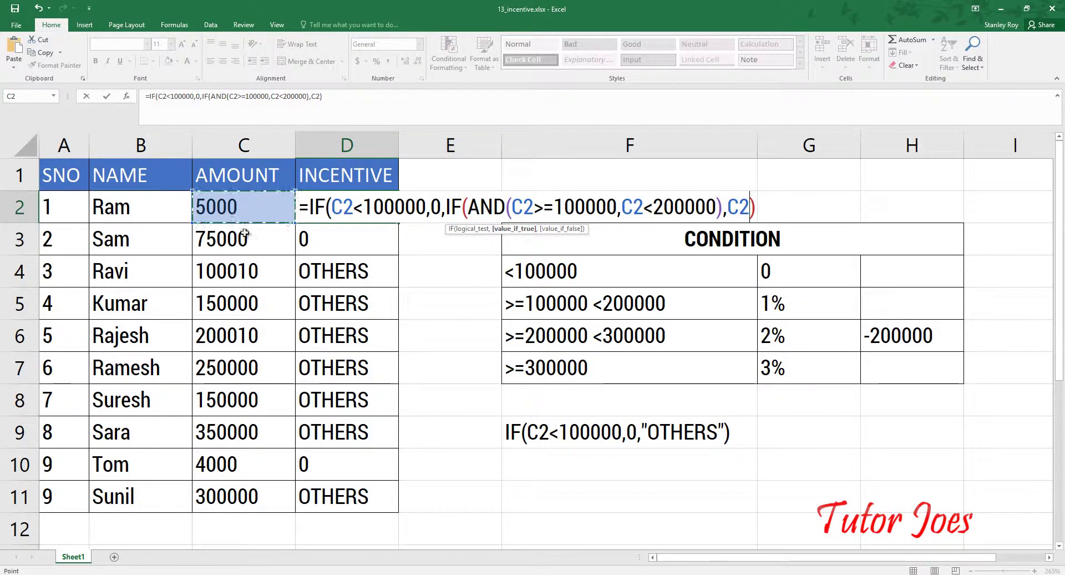
pyautogui.write('*')
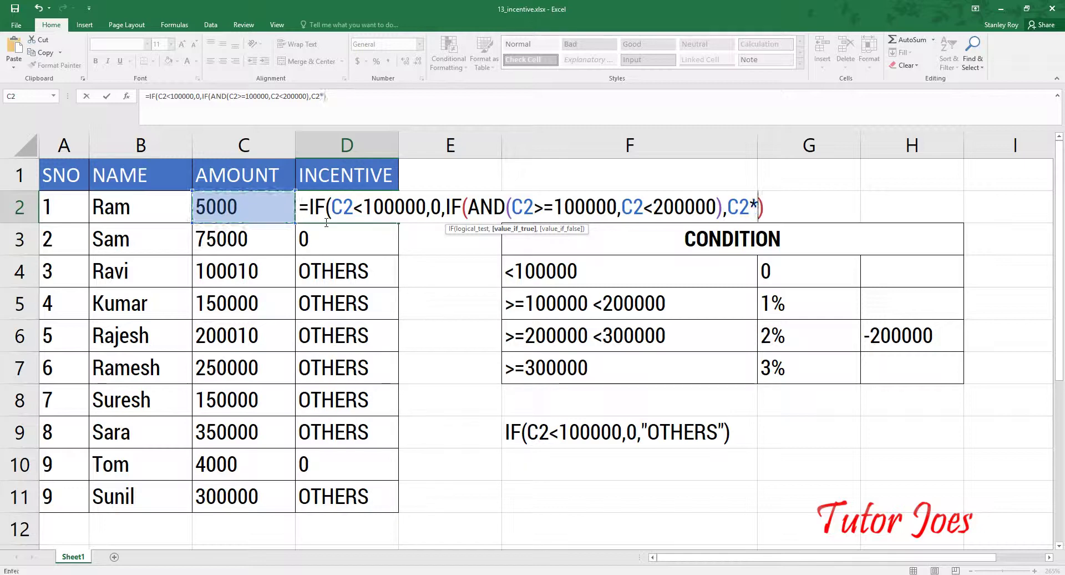
pyautogui.write('1%')
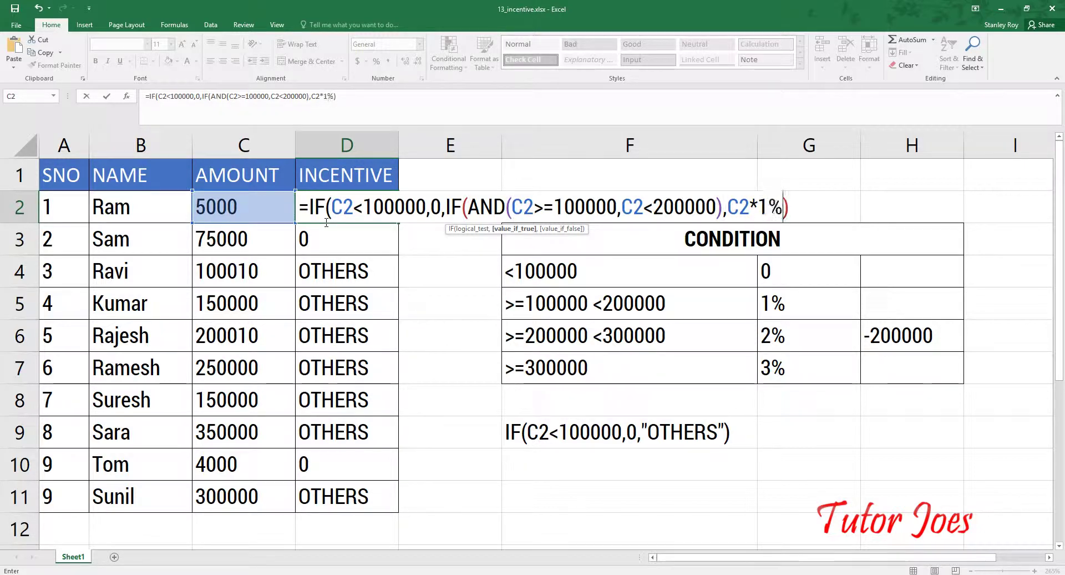
pyautogui.write(',')
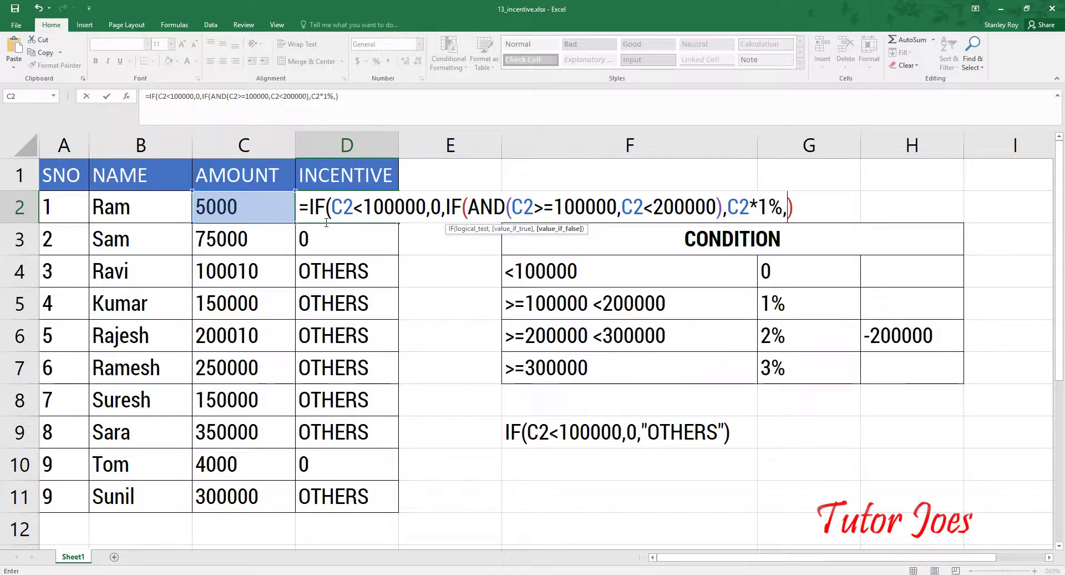
pyautogui.write('"')
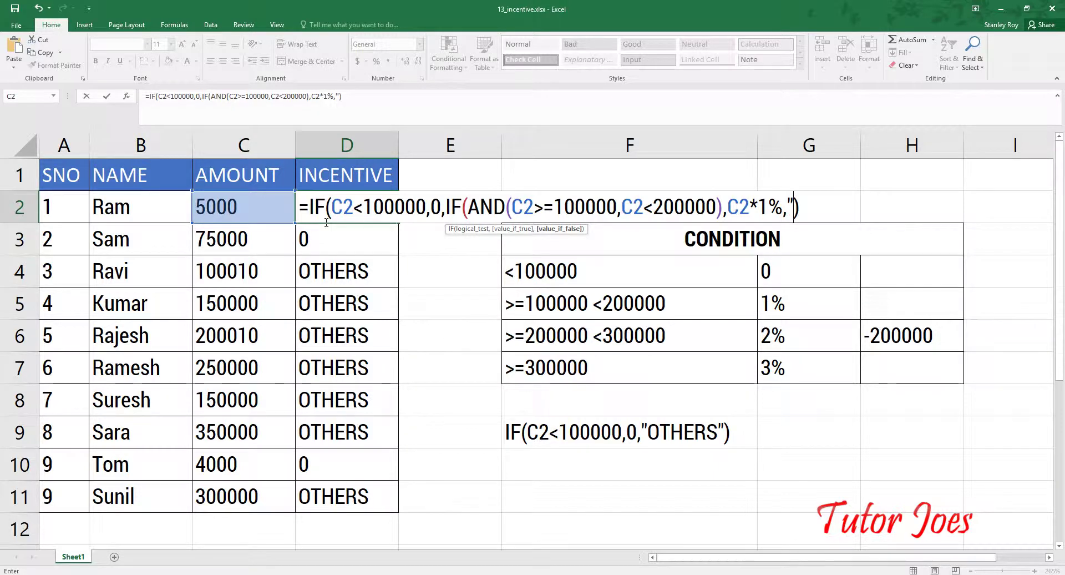
pyautogui.write('OTHERE')
pyautogui.press('BackSpace')
pyautogui.write('S')
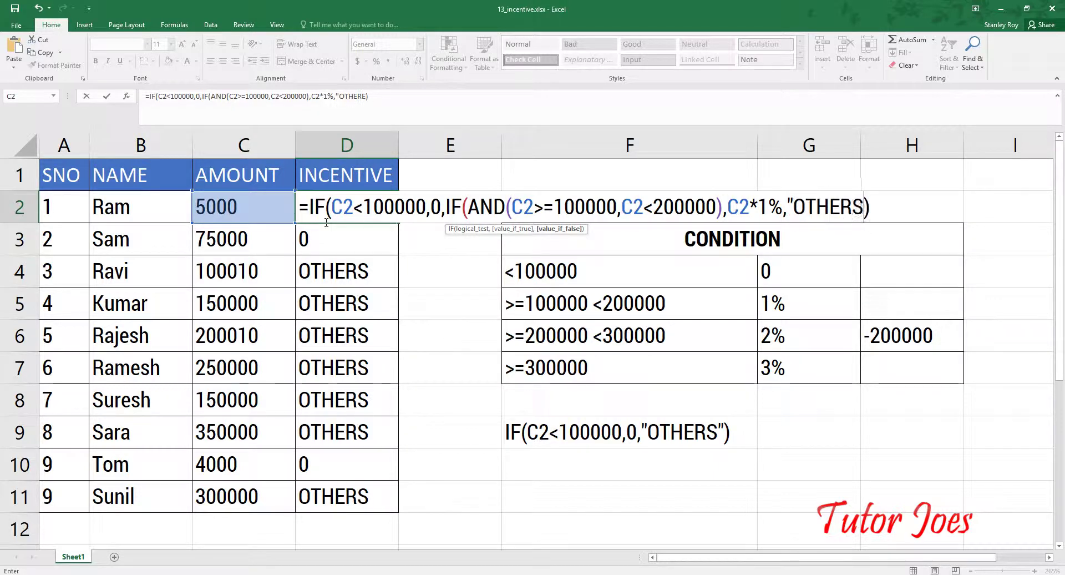
pyautogui.write('"')
pyautogui.write(')')
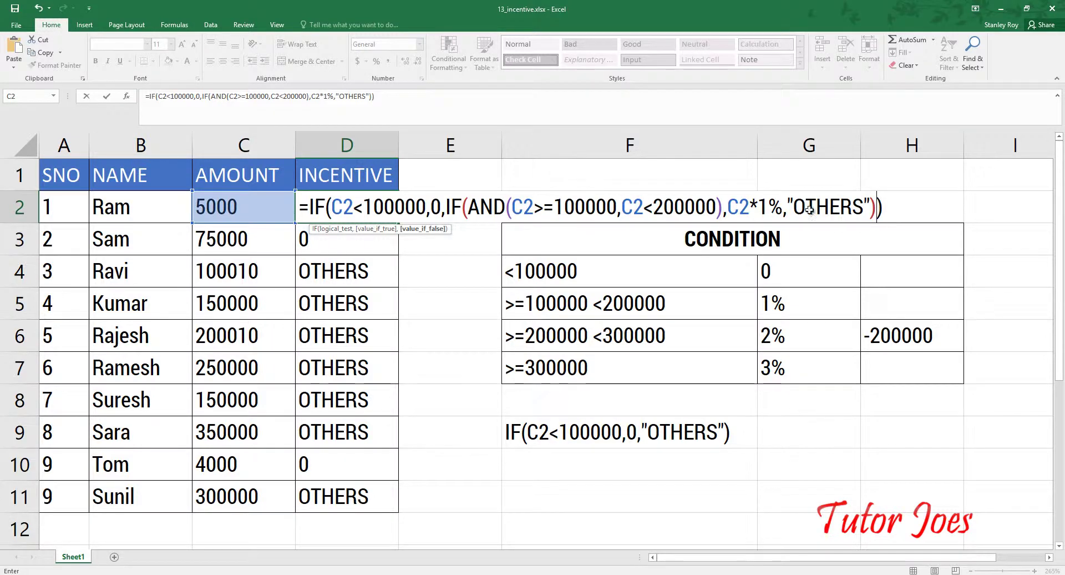
# - Commit the nested formula in D2, which shows 0 for the 5000 amount
pyautogui.press('Return')
# - Fill the nested incentive formula down to D11 and check mid-tier results such as 1000.1 and 1500
pyautogui.click(354, 212)
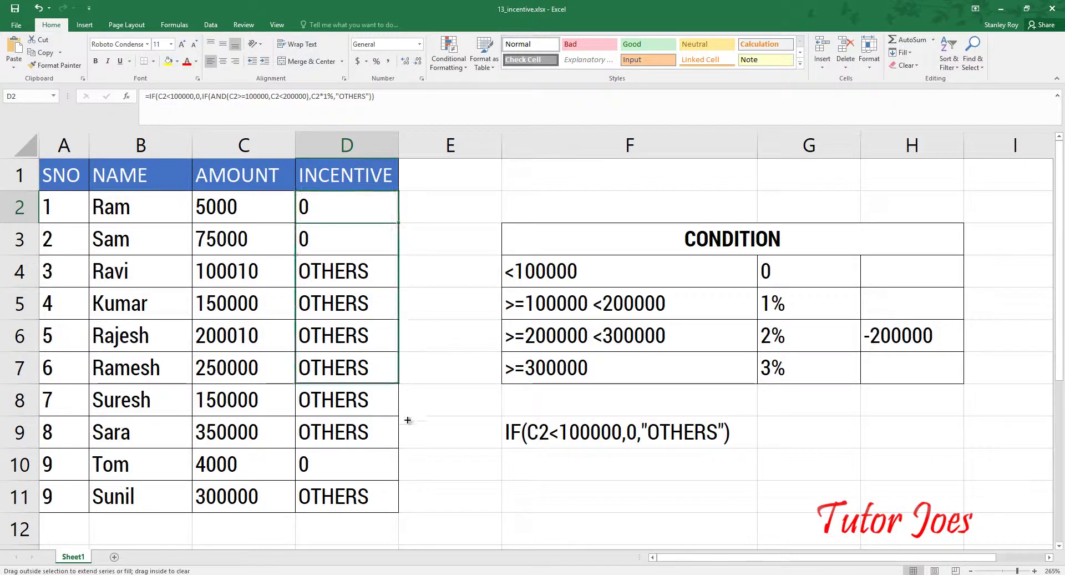
pyautogui.moveTo(399, 239); pyautogui.dragTo(397, 508)
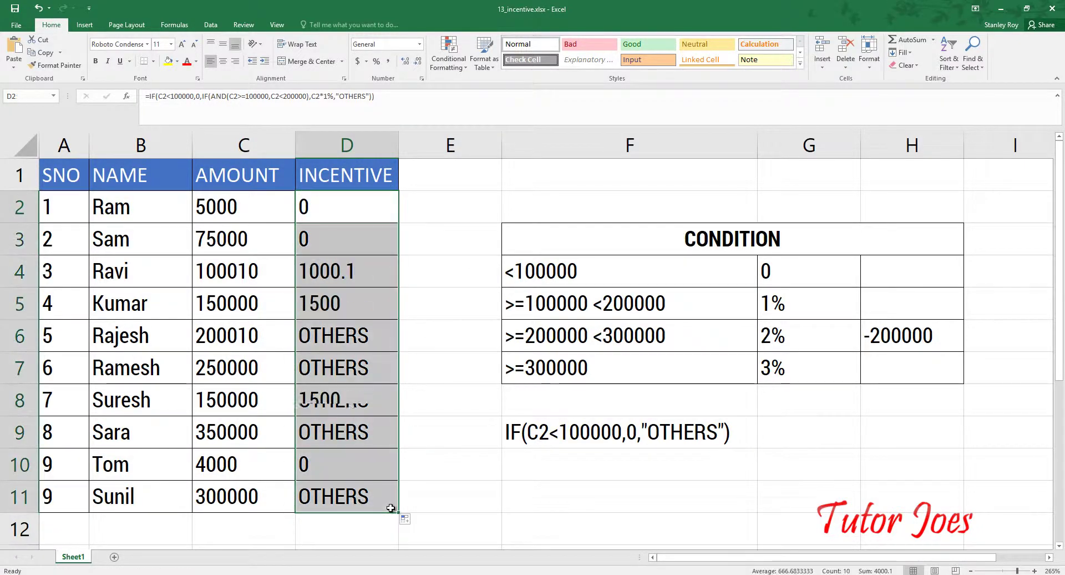
pyautogui.click(352, 309)
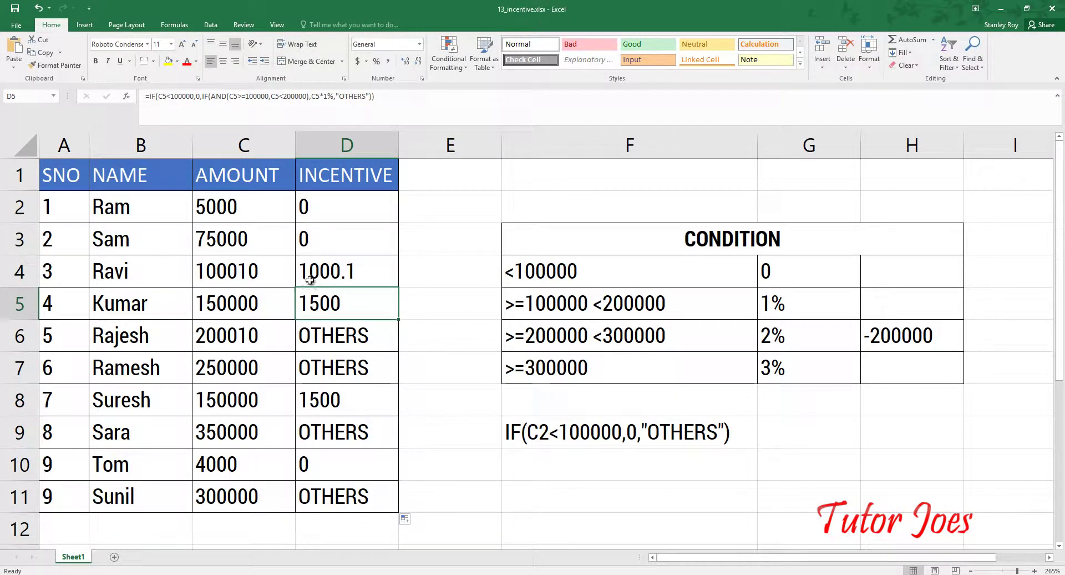
pyautogui.click(232, 301)
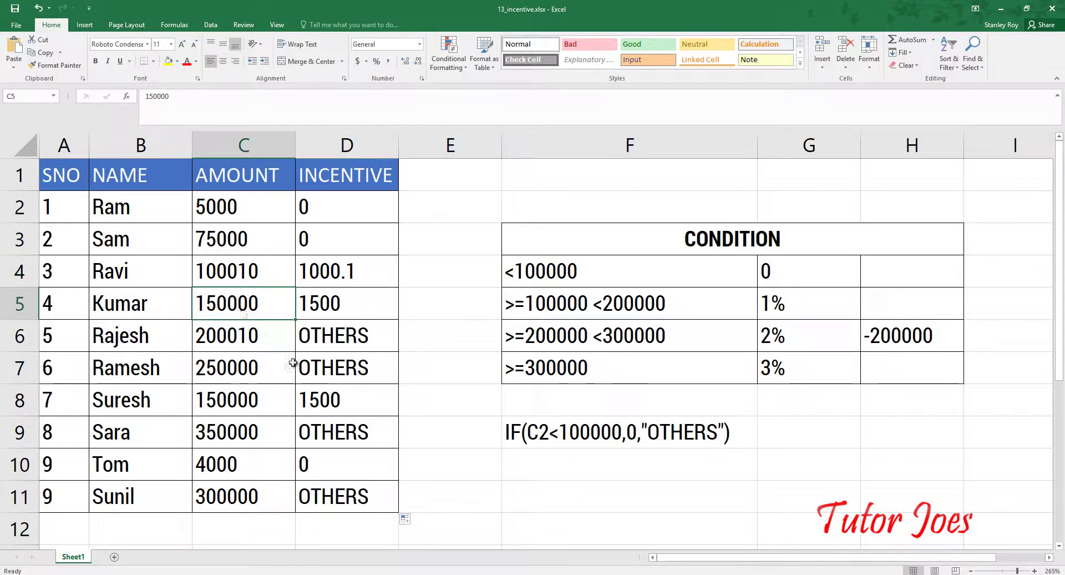
pyautogui.click(217, 410)
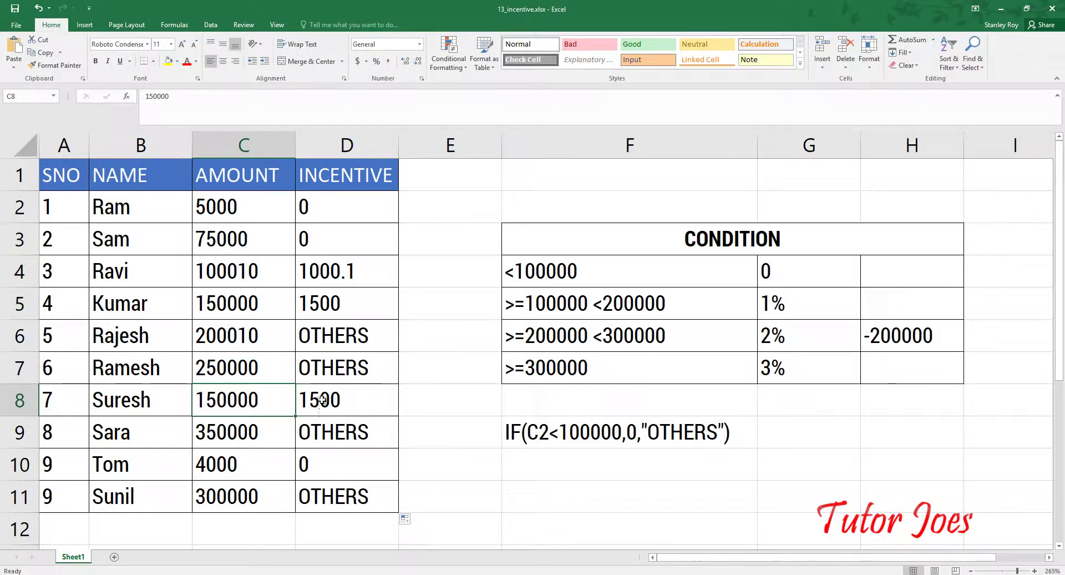
pyautogui.click(306, 470)
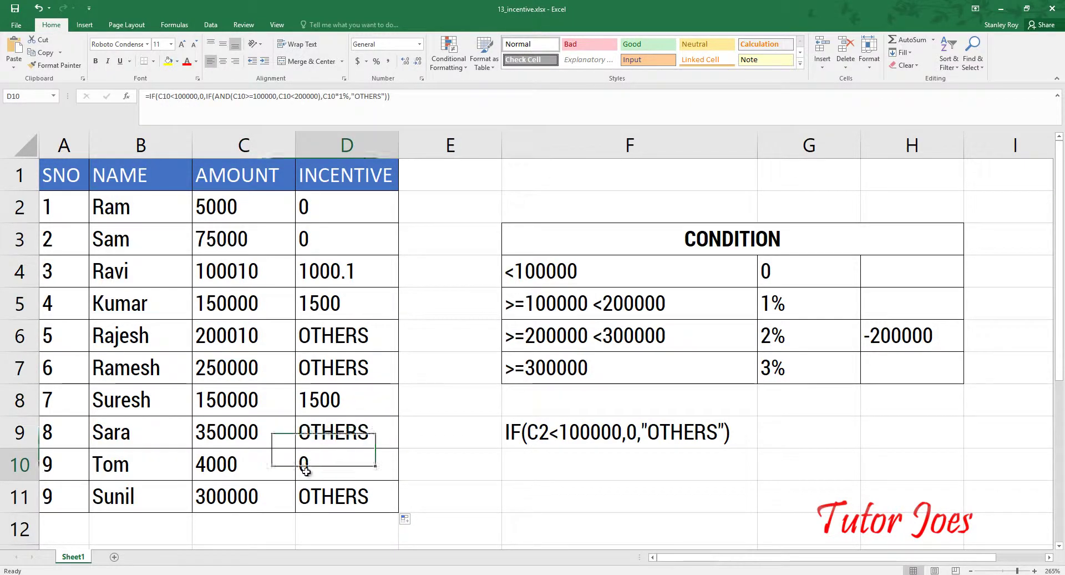
pyautogui.click(252, 463)
# - Review the C2 and C3 amounts, then reopen D2's formula for editing
pyautogui.click(243, 209)
pyautogui.click(278, 239)
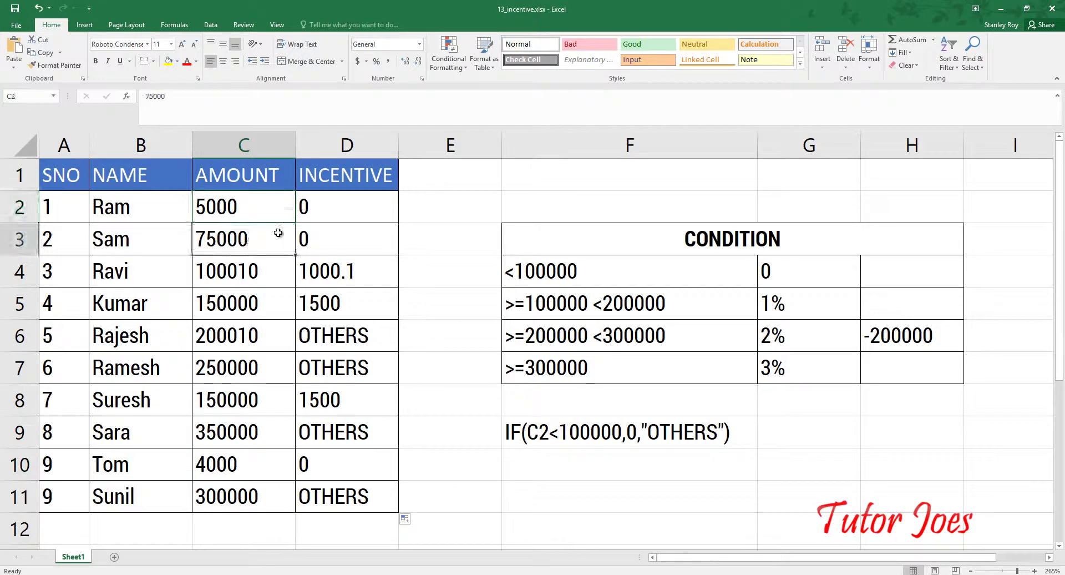
pyautogui.click(341, 207)
pyautogui.doubleClick(343, 207)
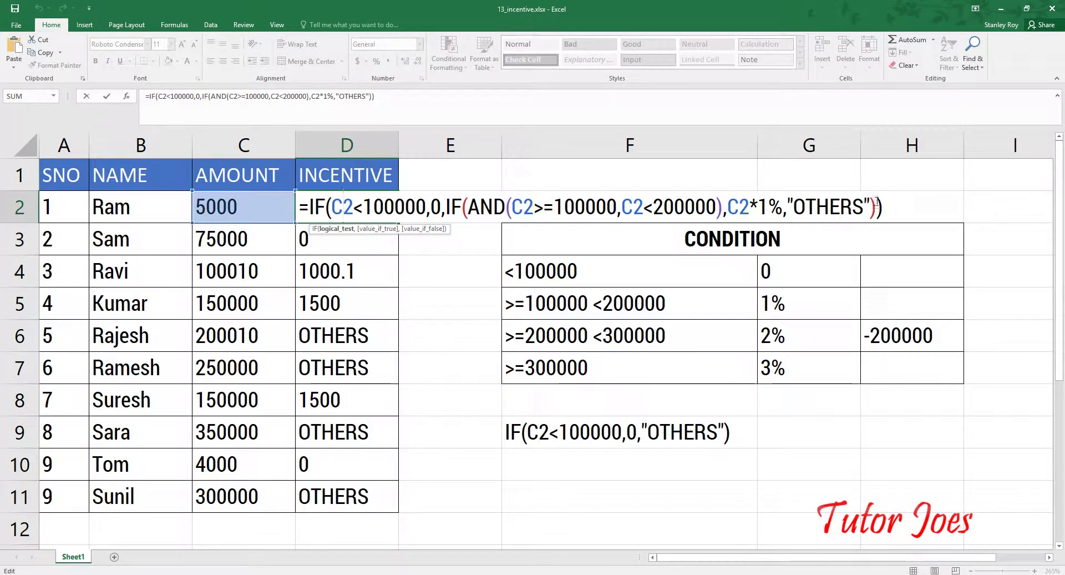
# - Copy D2's nested IF(AND) formula text and paste it into F10
pyautogui.moveTo(883, 207)
pyautogui.mouseDown()
pyautogui.moveTo(295, 198)
pyautogui.moveTo(308, 198)
pyautogui.mouseUp()
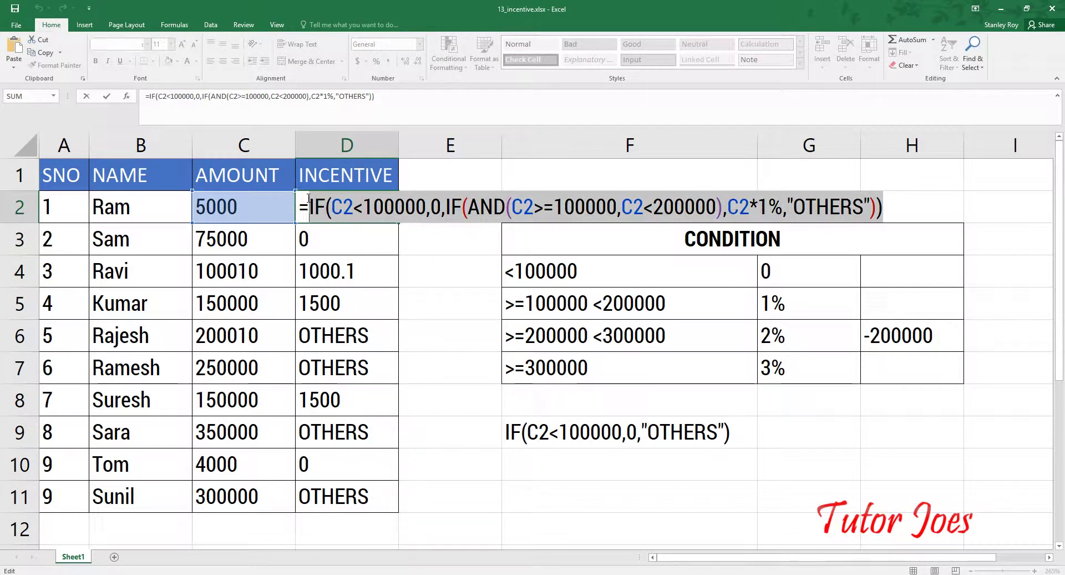
pyautogui.press('Escape')
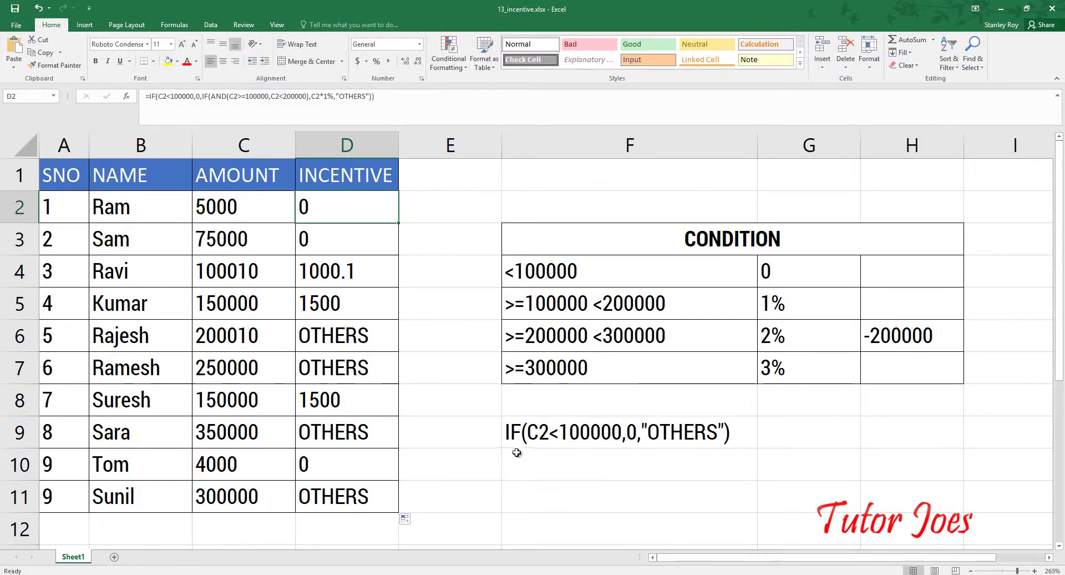
pyautogui.click(516, 453)
pyautogui.hotkey('ctrl', 'v')
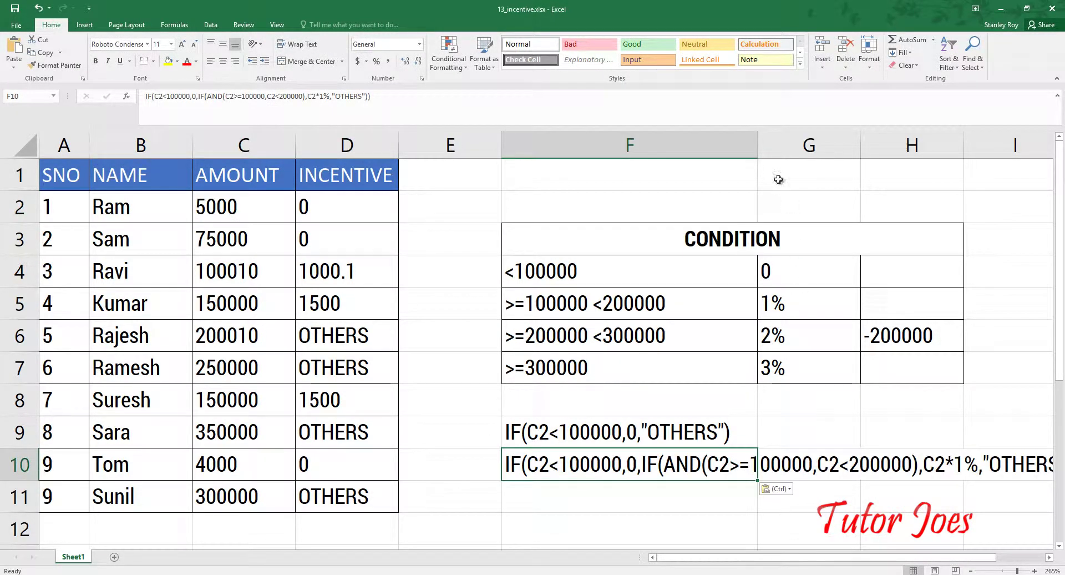
pyautogui.moveTo(777, 557); pyautogui.dragTo(743, 567)
# - Replace "OTHERS" in D2's formula with a new nested IF(AND( )
pyautogui.doubleClick(345, 205)
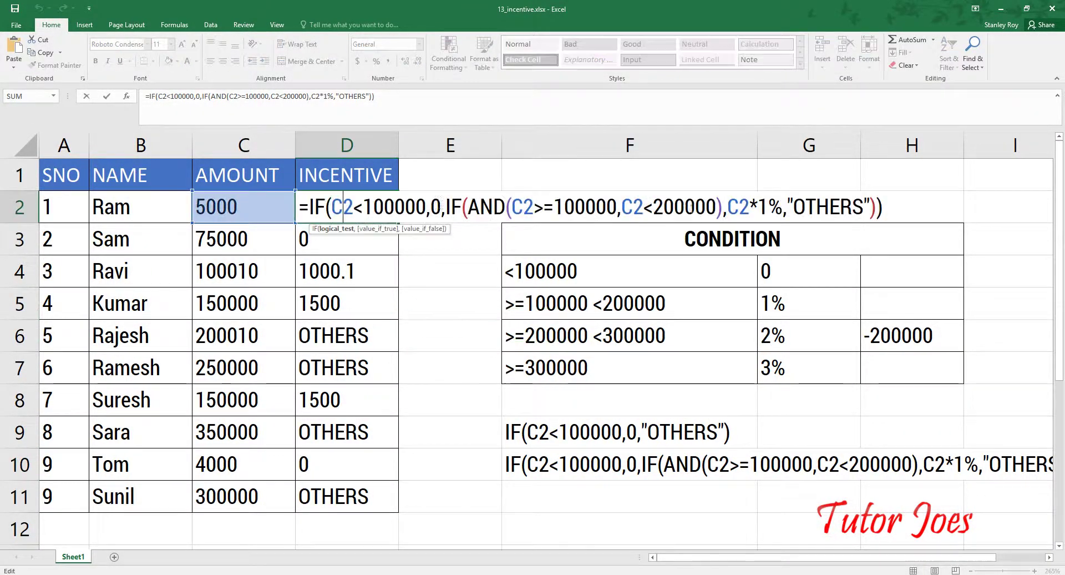
pyautogui.moveTo(870, 207); pyautogui.dragTo(795, 211)
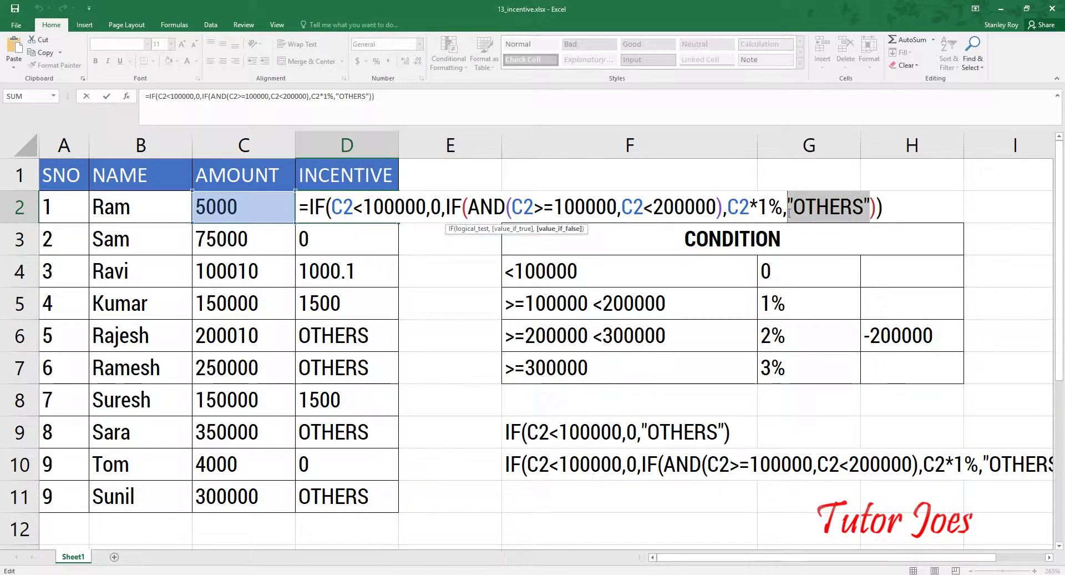
pyautogui.press('BackSpace')
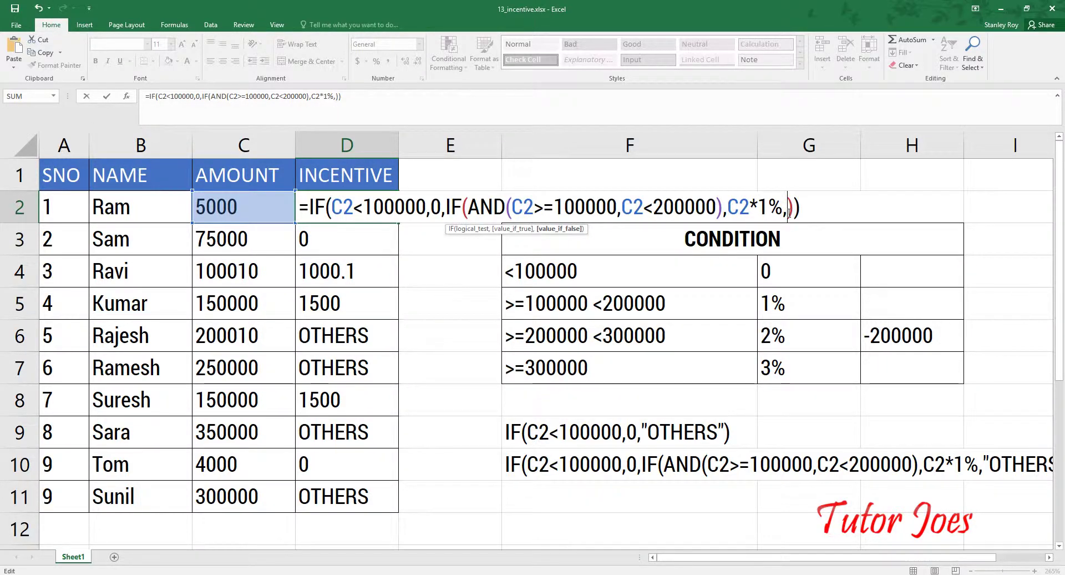
pyautogui.write('IF(')
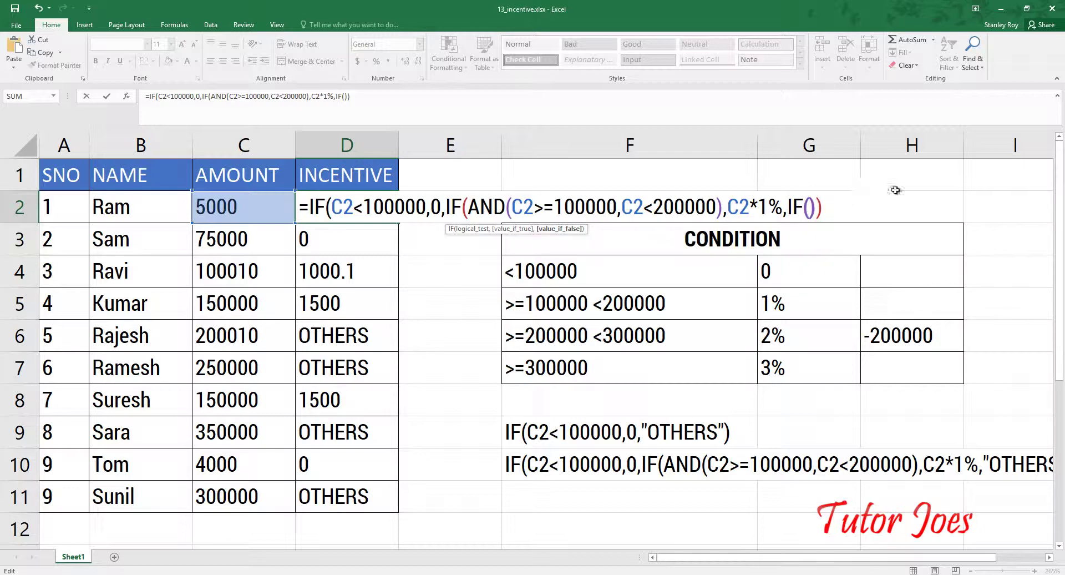
pyautogui.press('Left')
pyautogui.press('Left')
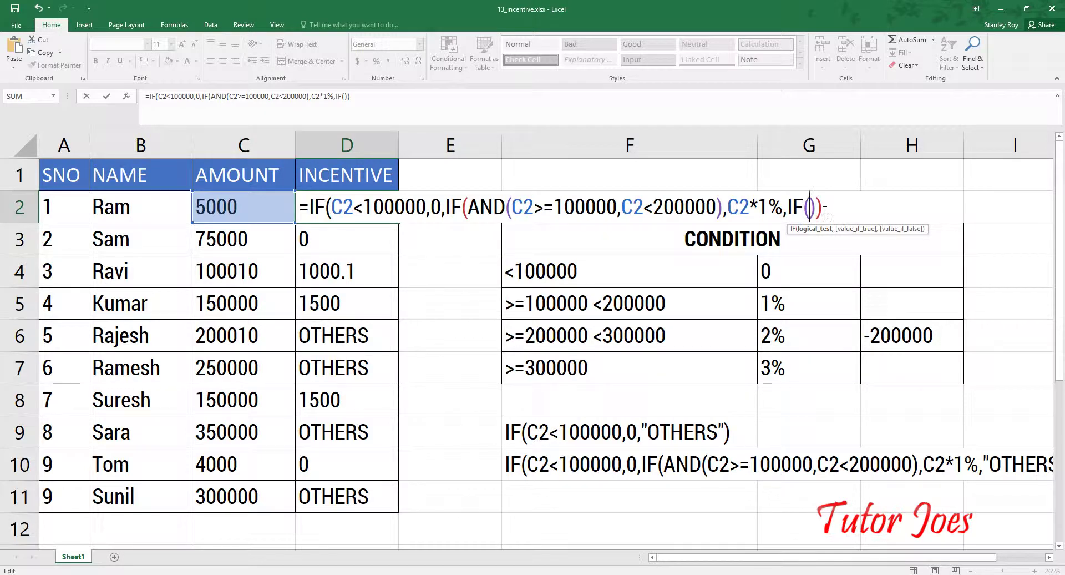
pyautogui.write('AND')
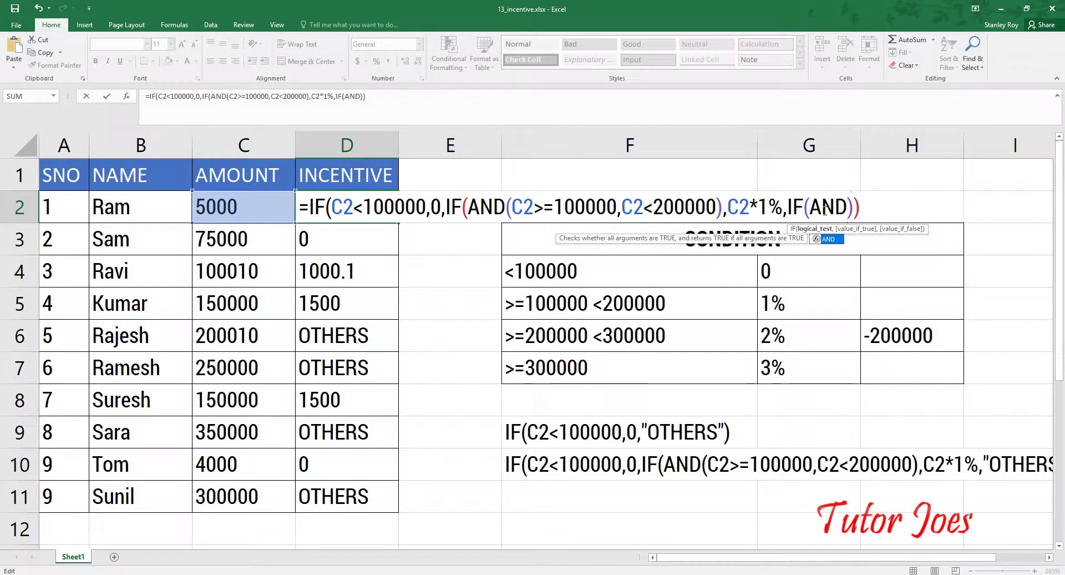
pyautogui.write('(')
pyautogui.press('Left')
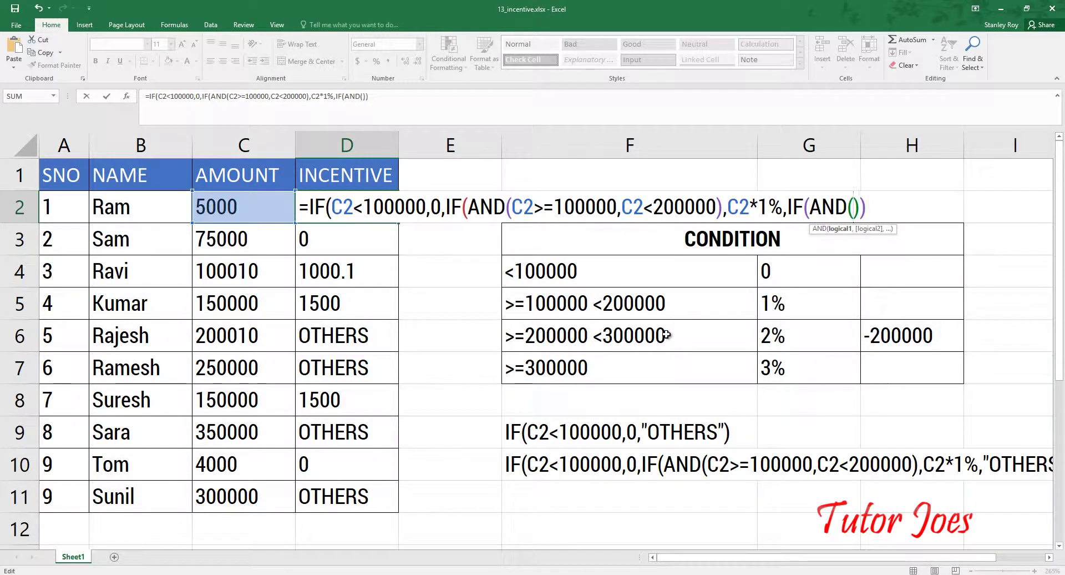
# - Make the new AND test C2>=200000 and C2<300000, followed by a comma
pyautogui.click(233, 215)
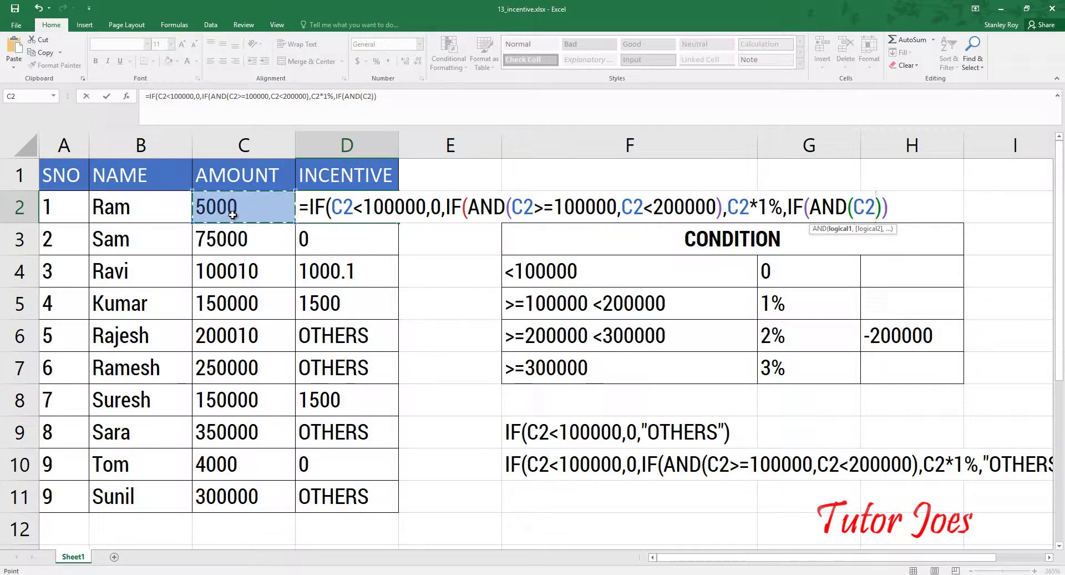
pyautogui.write('>=2000')
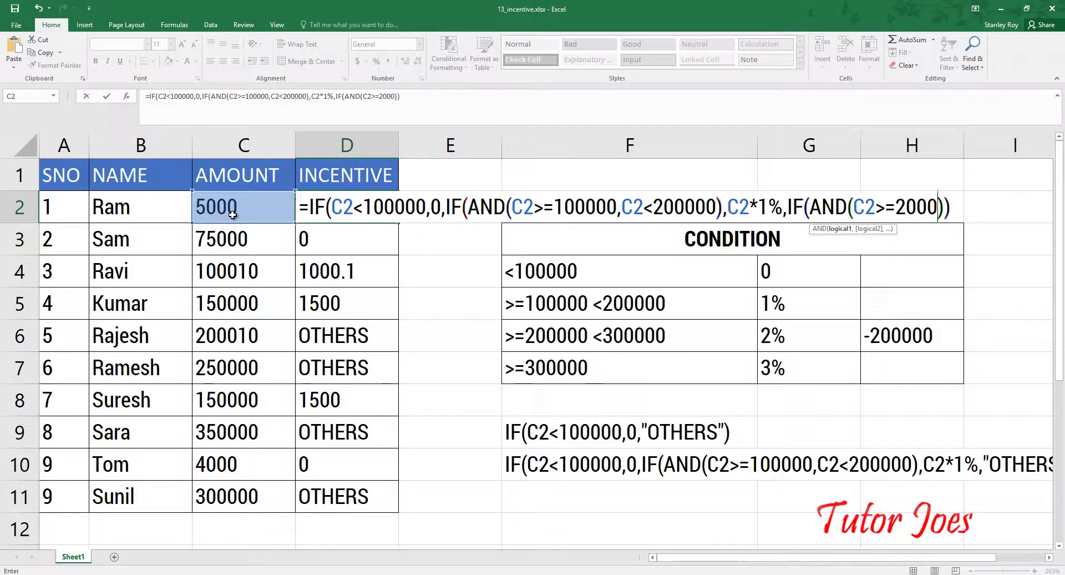
pyautogui.write('00a')
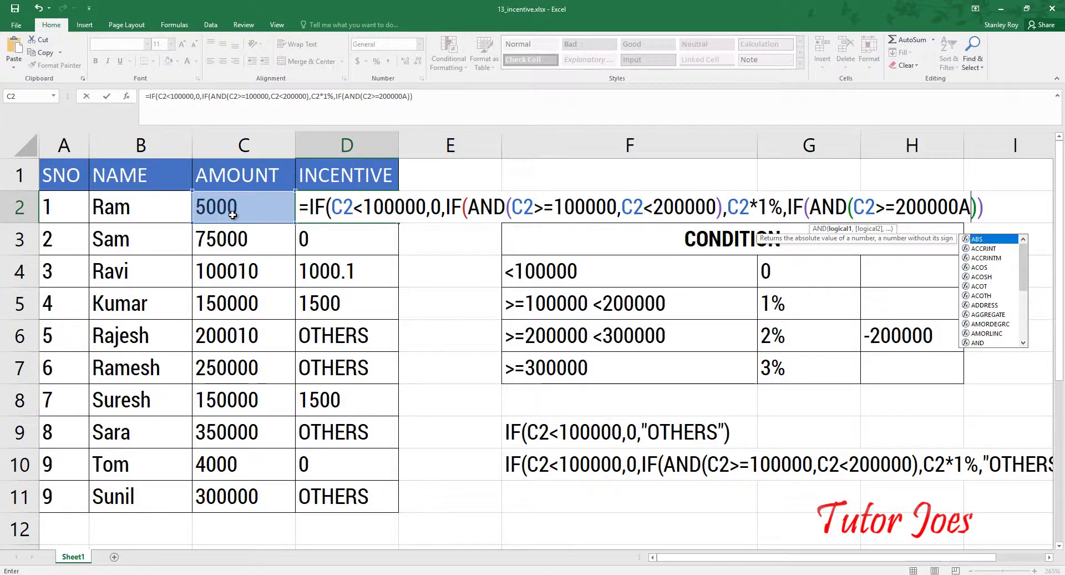
pyautogui.press('BackSpace')
pyautogui.write(',')
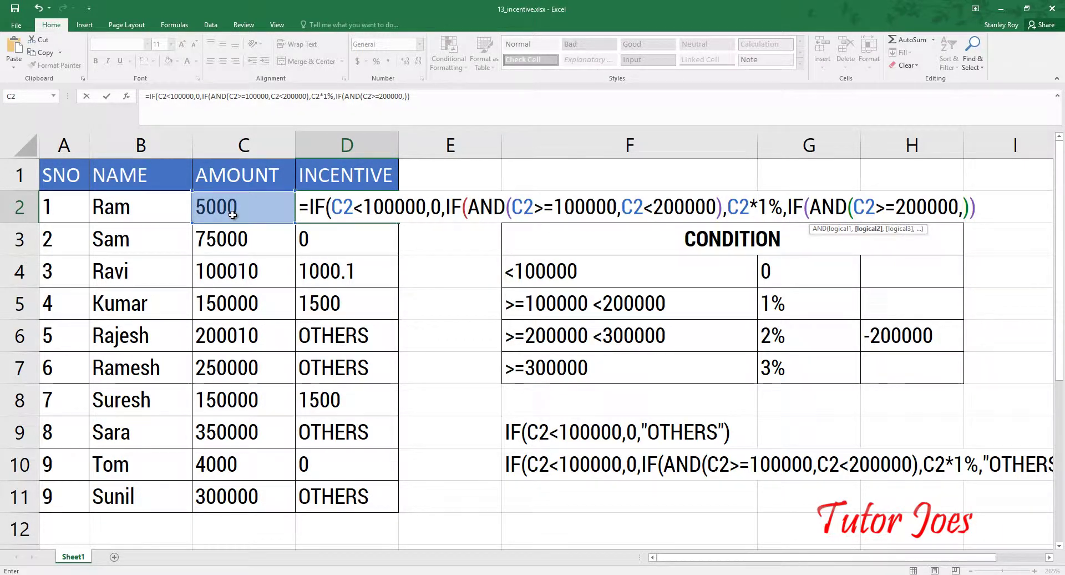
pyautogui.click(233, 215)
pyautogui.write('<')
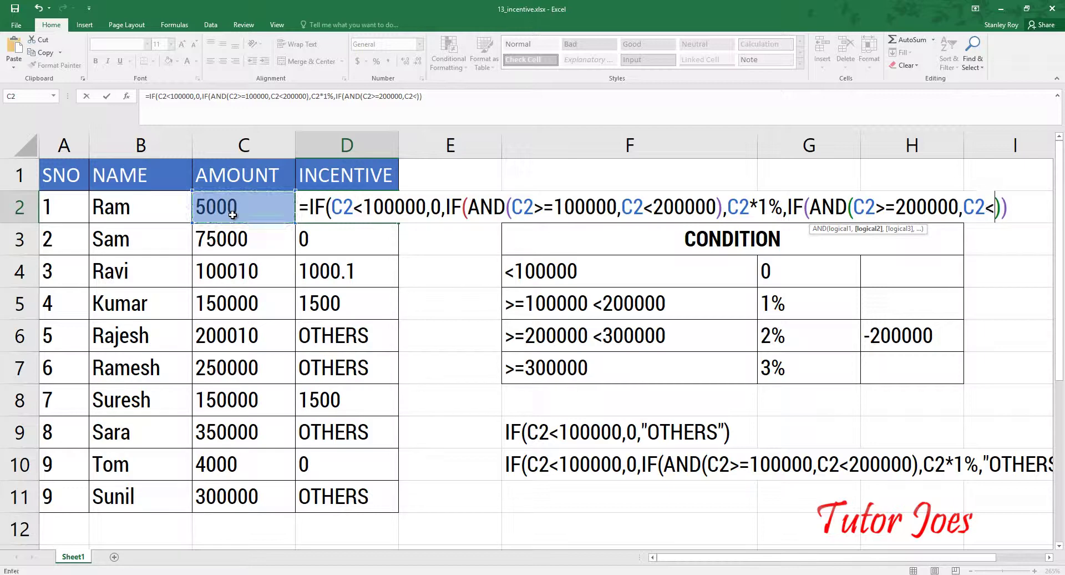
pyautogui.write('30000')
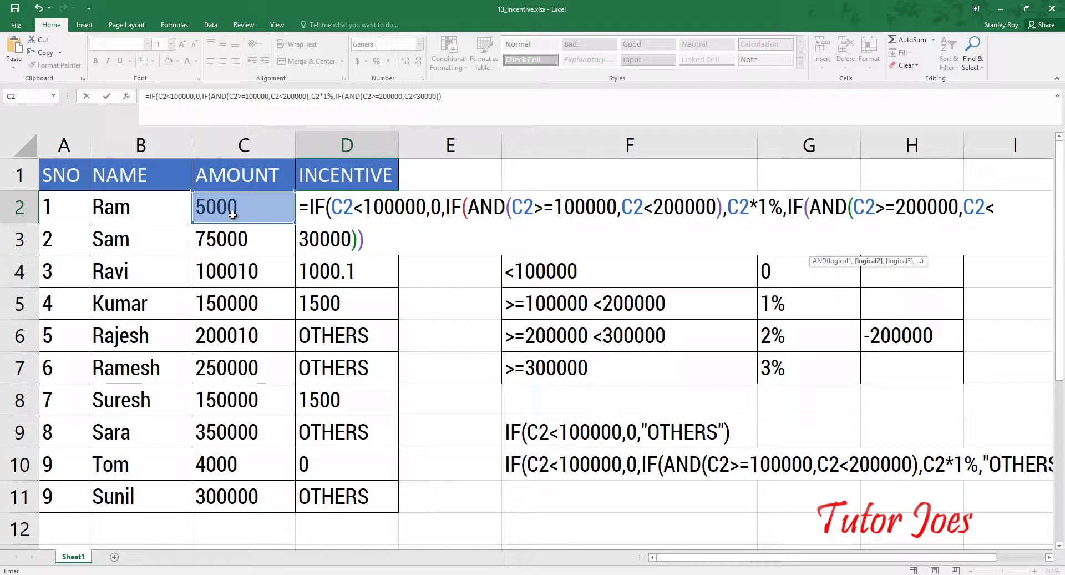
pyautogui.write('0')
pyautogui.write(')')
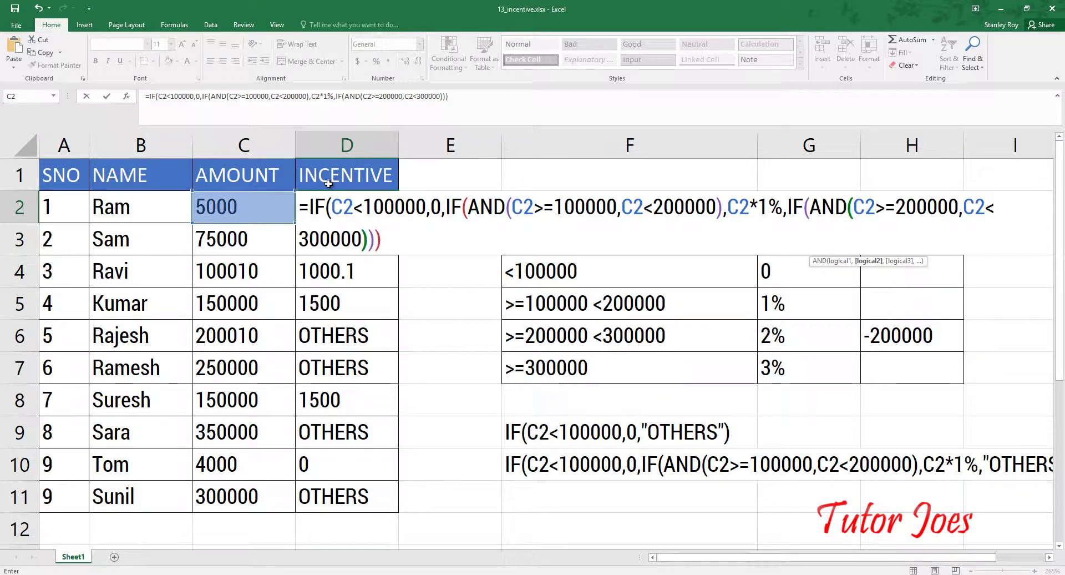
pyautogui.press('Right')
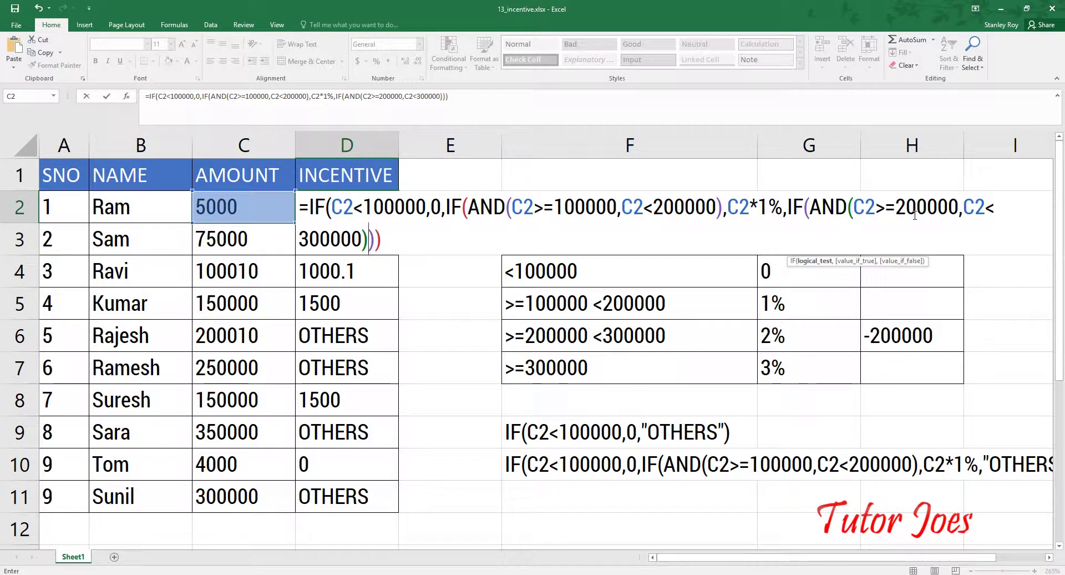
pyautogui.write(',')
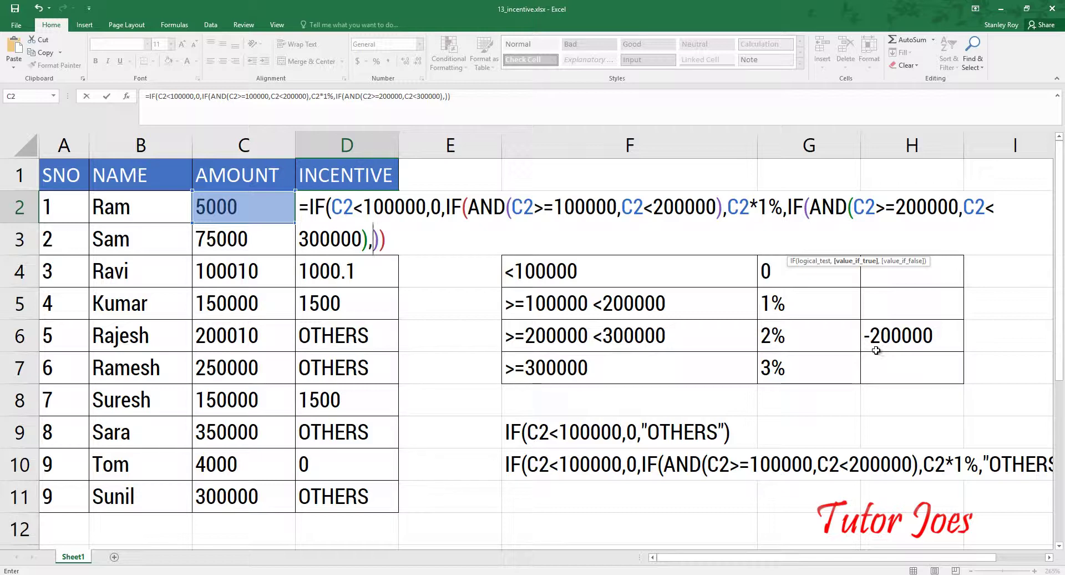
# - Add the (C2-200000)*2% result and the C2*3% top-tier branch to D2's formula
pyautogui.write('(')
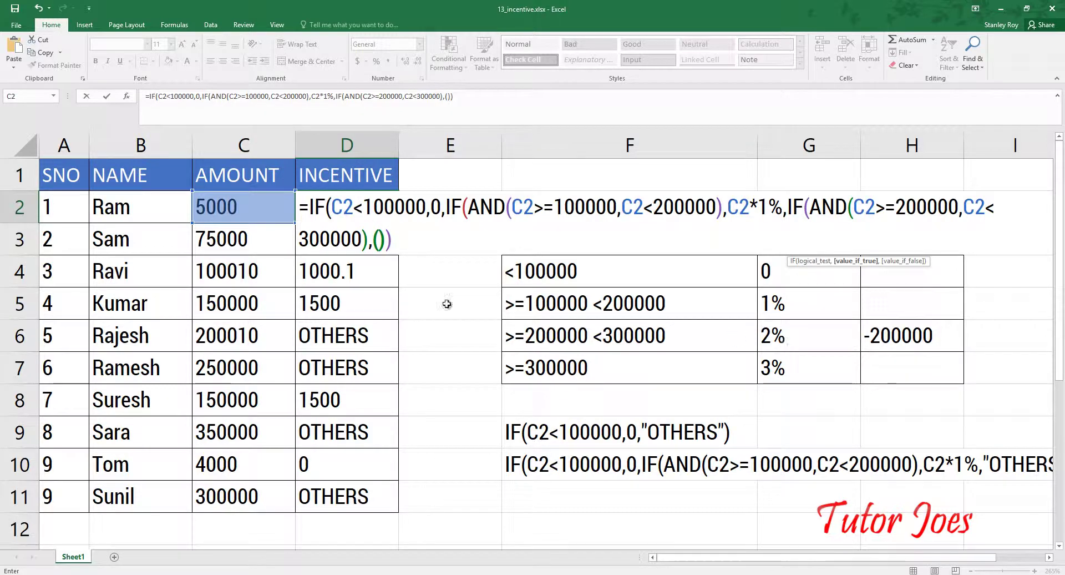
pyautogui.click(250, 195)
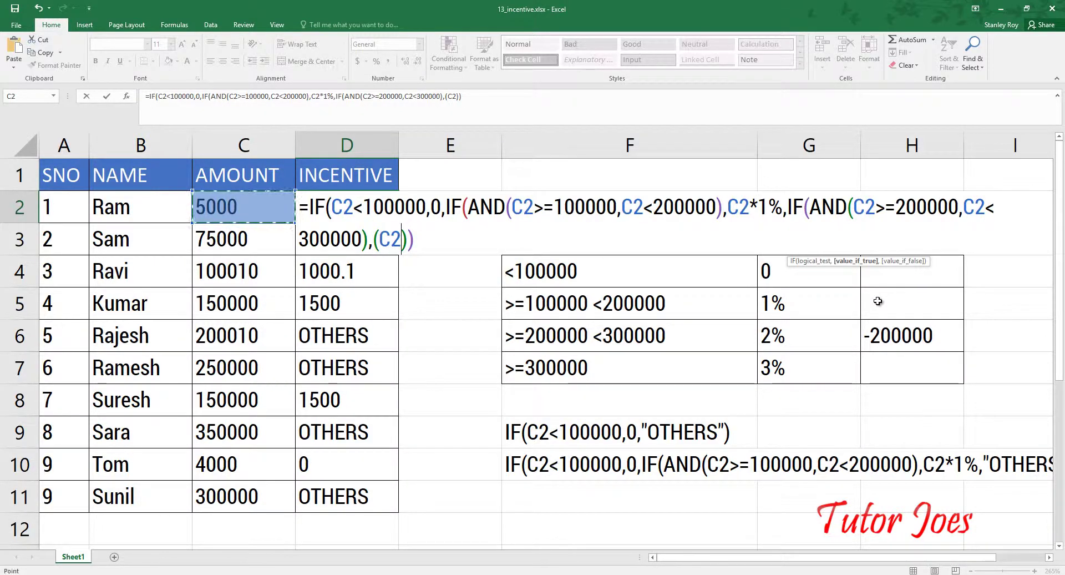
pyautogui.write('-200000')
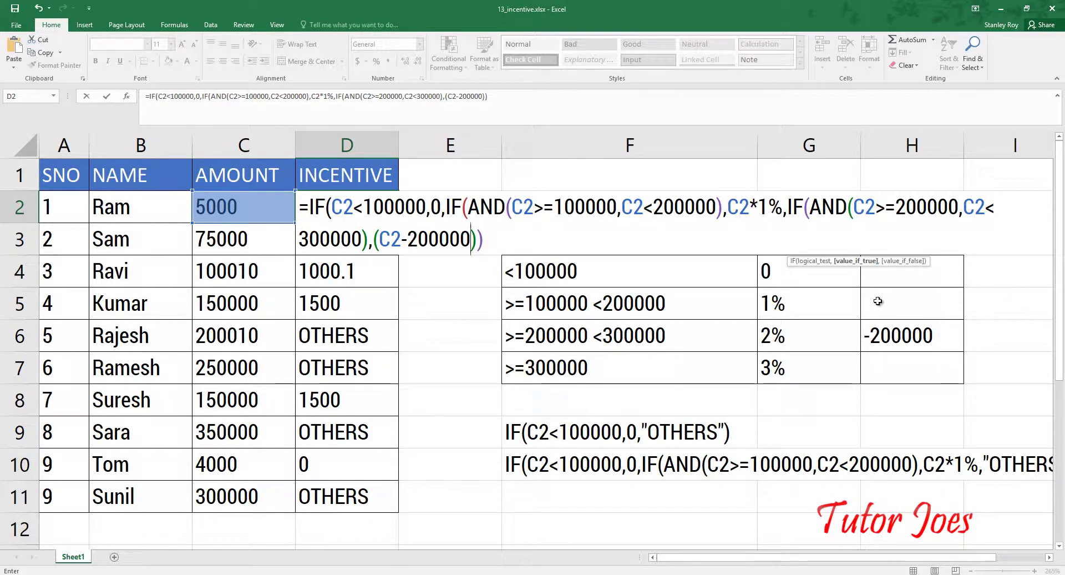
pyautogui.write(')')
pyautogui.write('*2')
pyautogui.write('%')
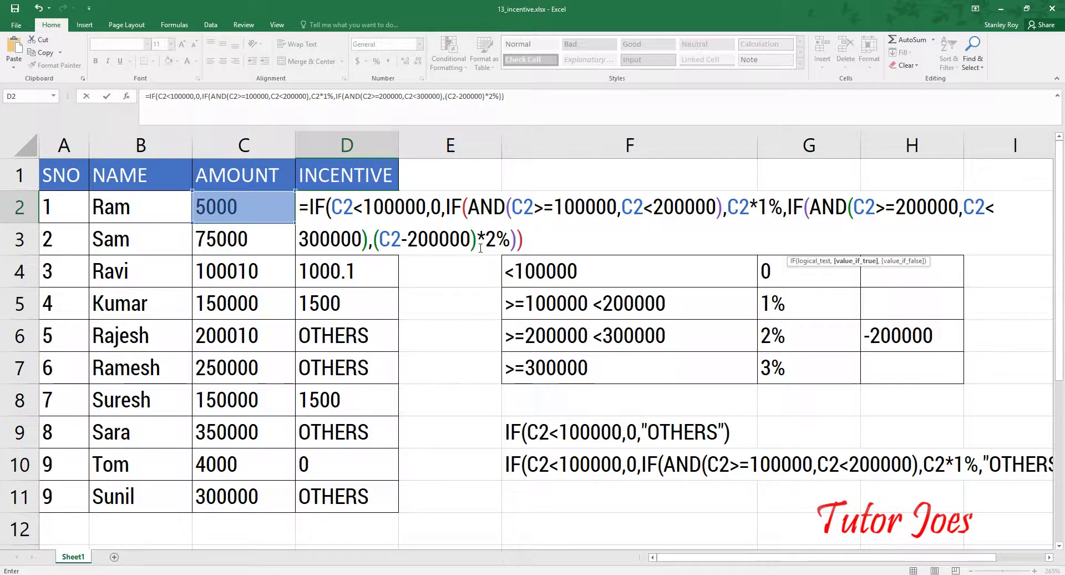
pyautogui.write(',')
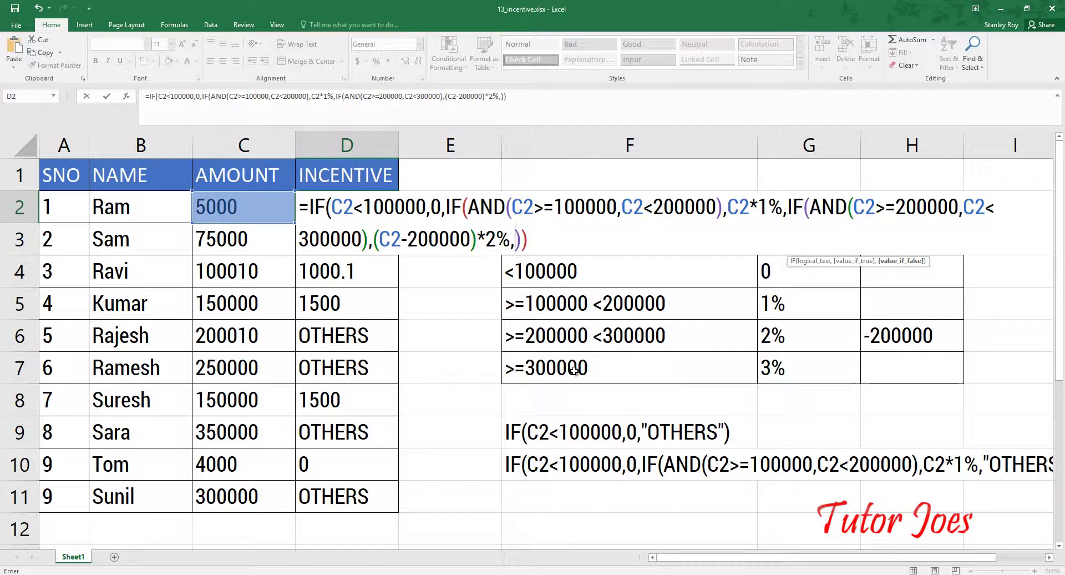
pyautogui.click(251, 206)
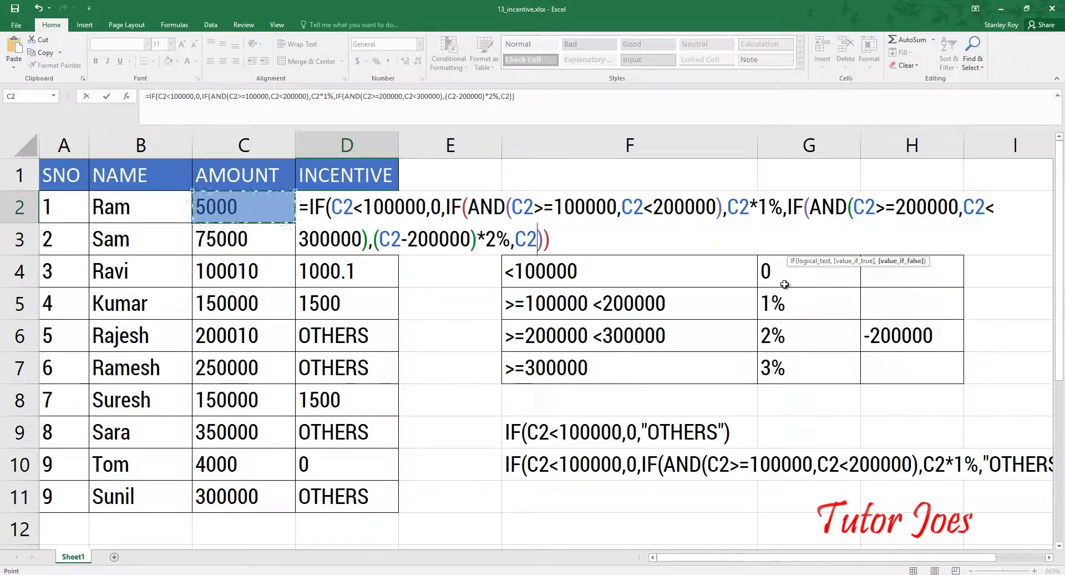
pyautogui.write('*3')
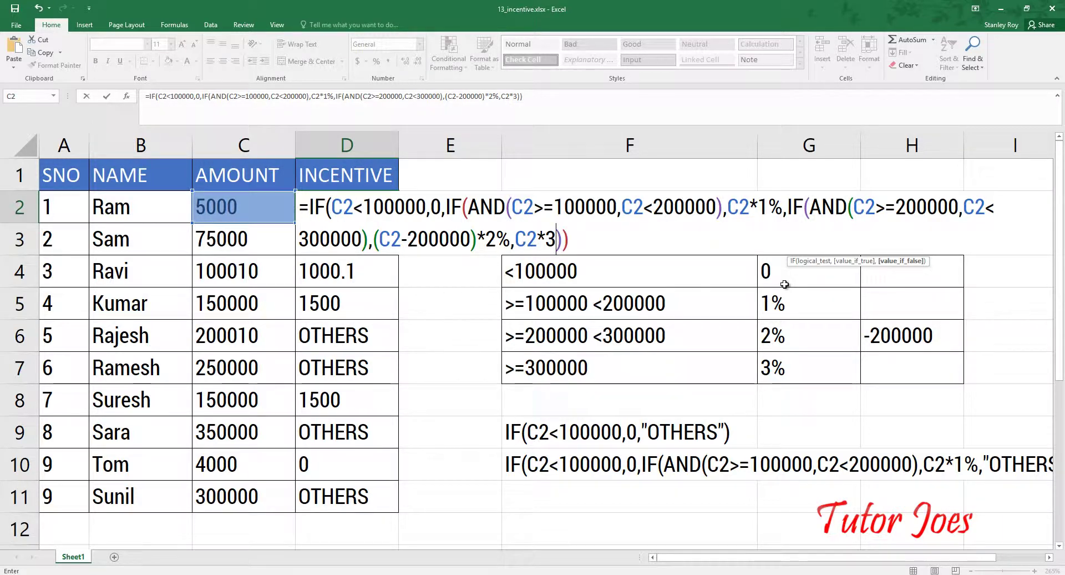
pyautogui.write('%')
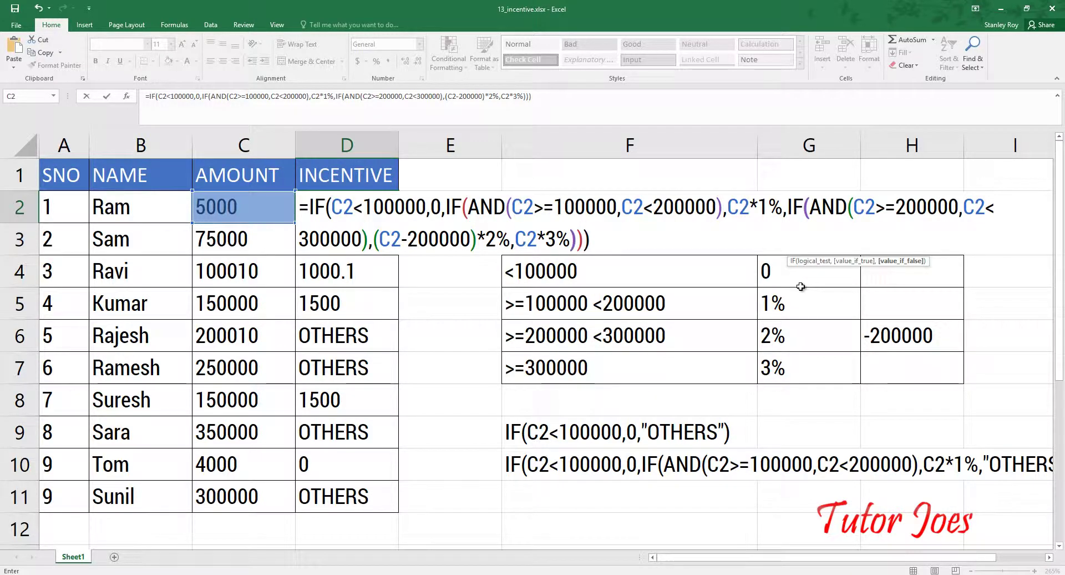
pyautogui.write(')')
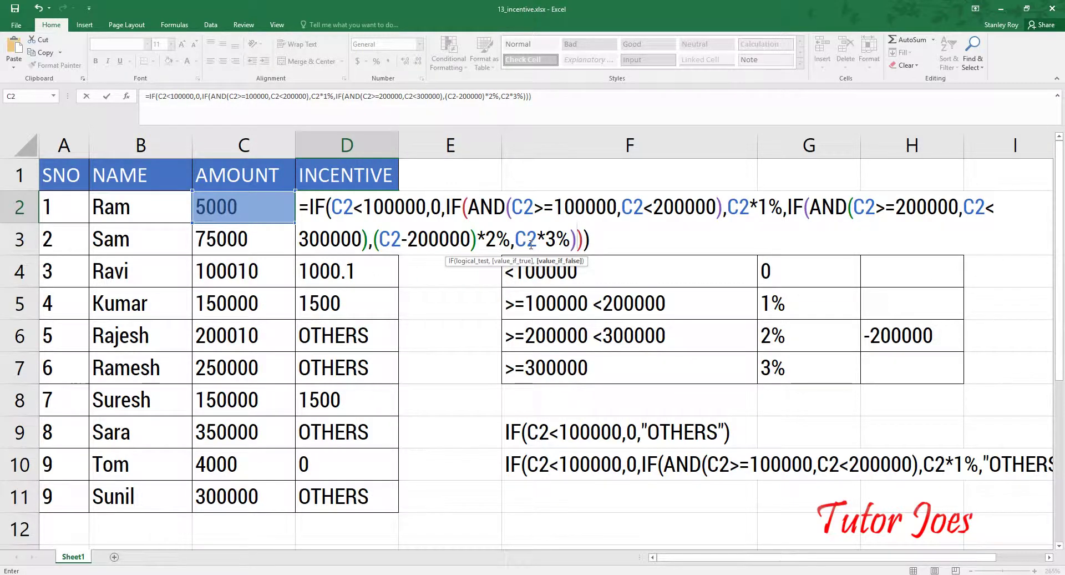
# - Commit D2's four-tier formula and fill it down to D11
pyautogui.press('Return')
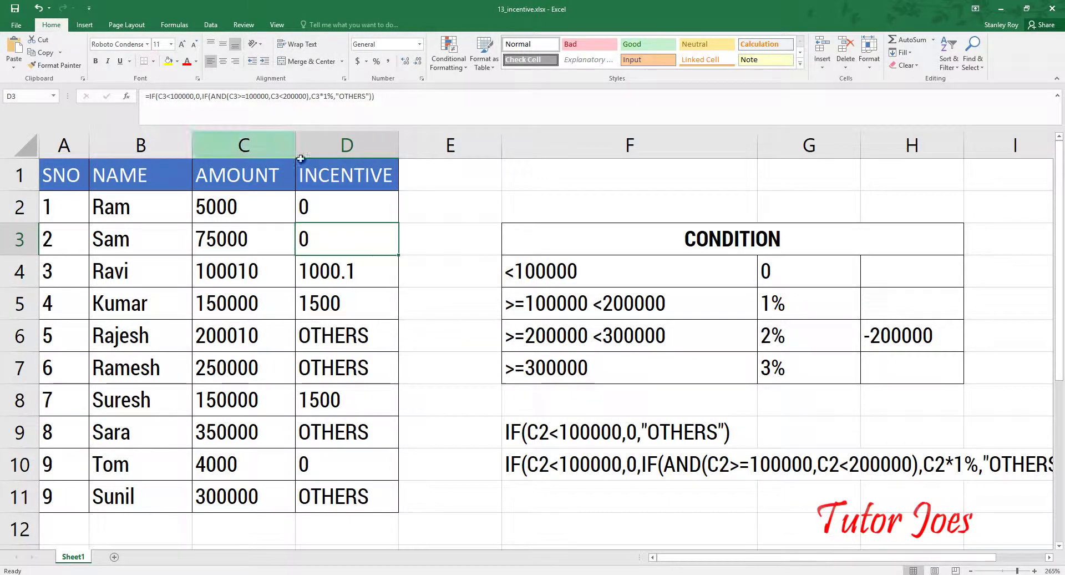
pyautogui.click(316, 207)
pyautogui.moveTo(398, 228); pyautogui.dragTo(389, 507)
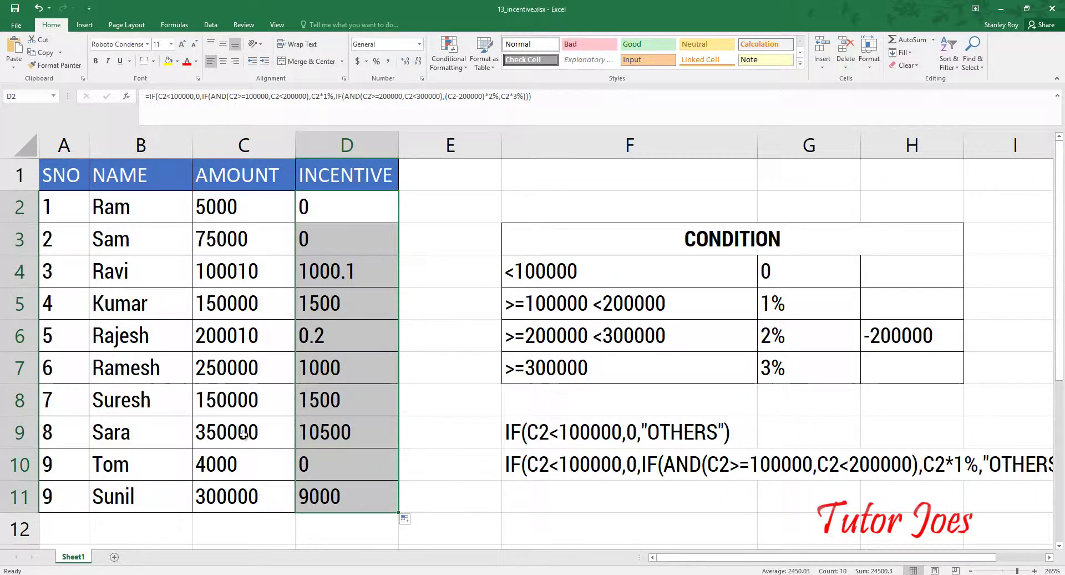
# - Check incentives against amounts, such as 10500 for 350000 and 9000 for 300000
pyautogui.click(281, 432)
pyautogui.click(336, 432)
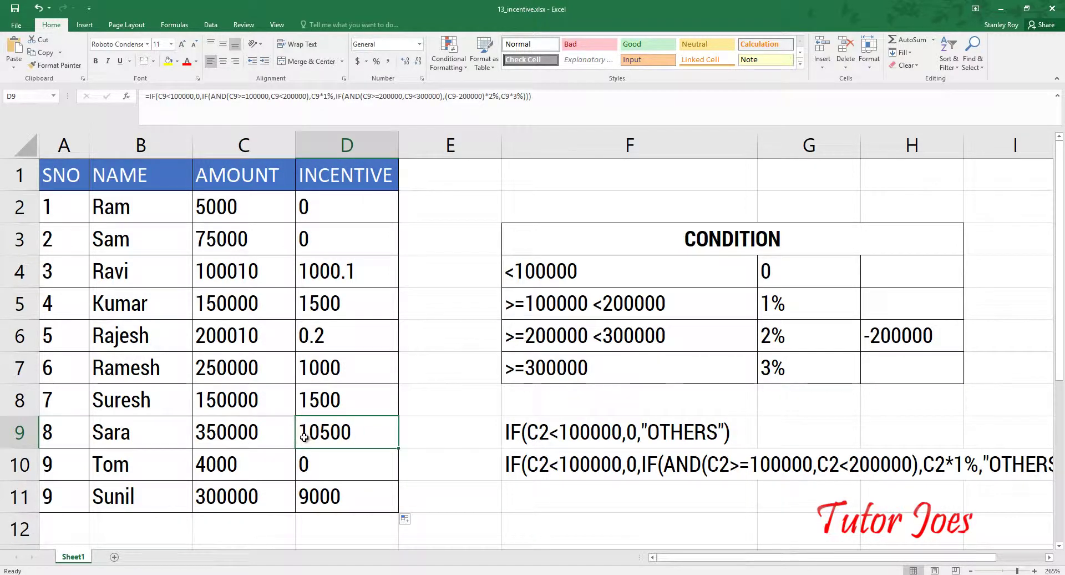
pyautogui.click(265, 458)
pyautogui.click(309, 467)
pyautogui.click(265, 502)
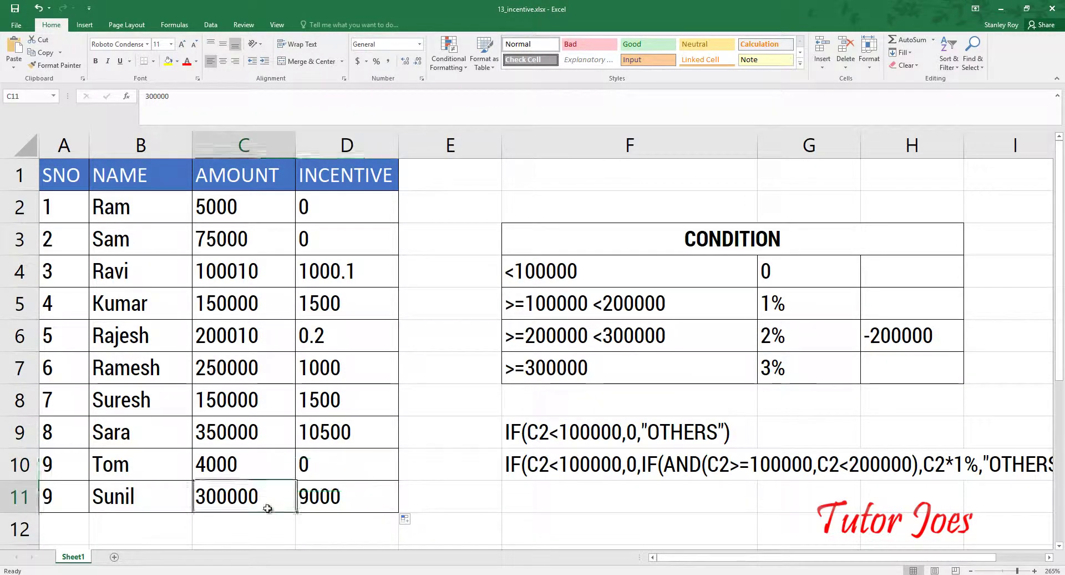
pyautogui.click(328, 496)
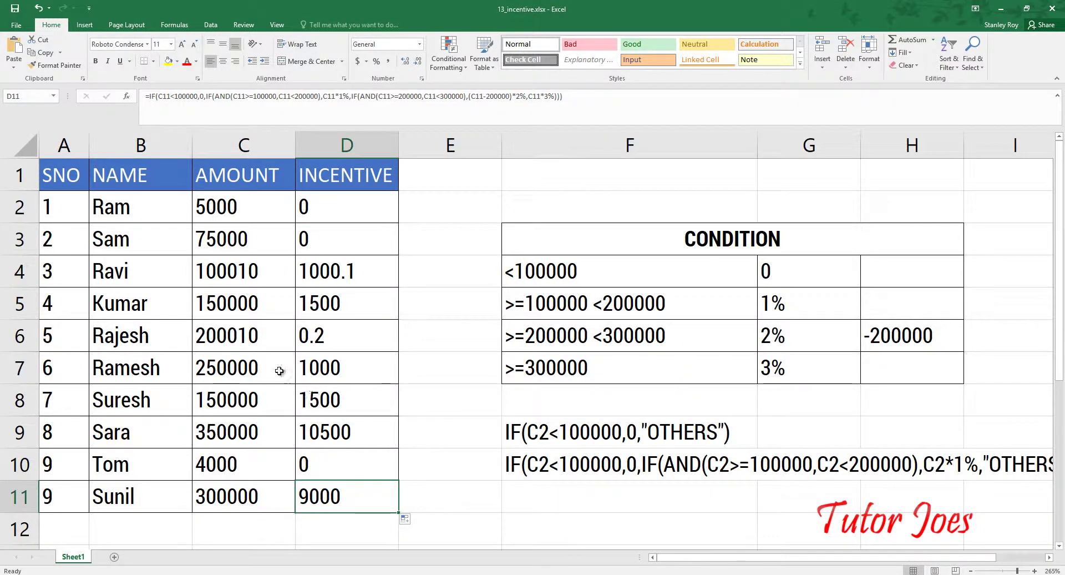
pyautogui.click(262, 343)
pyautogui.click(327, 339)
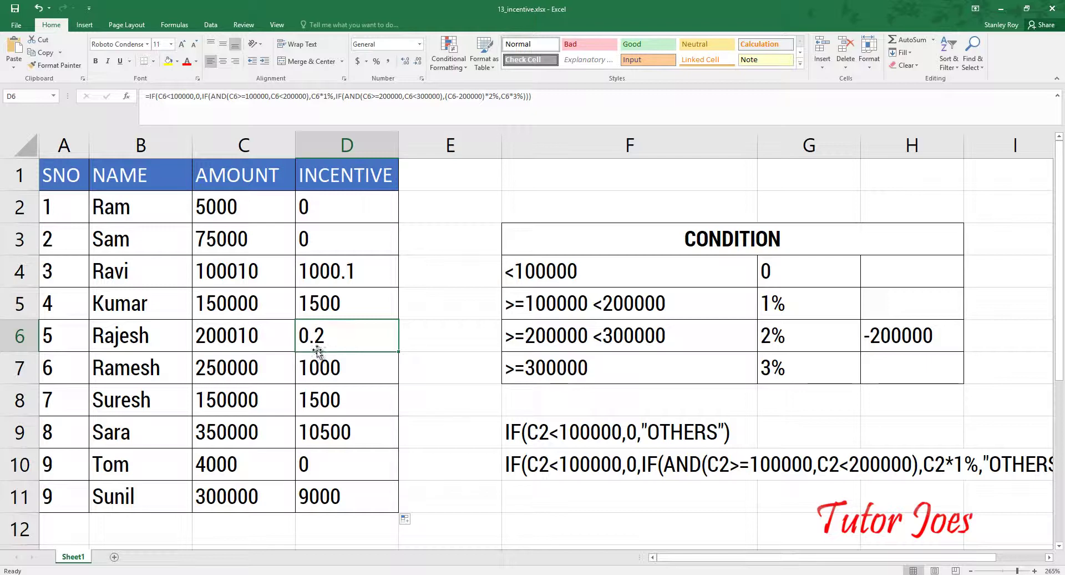
pyautogui.click(333, 203)
# - Paste D2's four-tier IF(C2<100000,0,IF(AND(...))) formula text into F11 as a third note
pyautogui.doubleClick(334, 202)
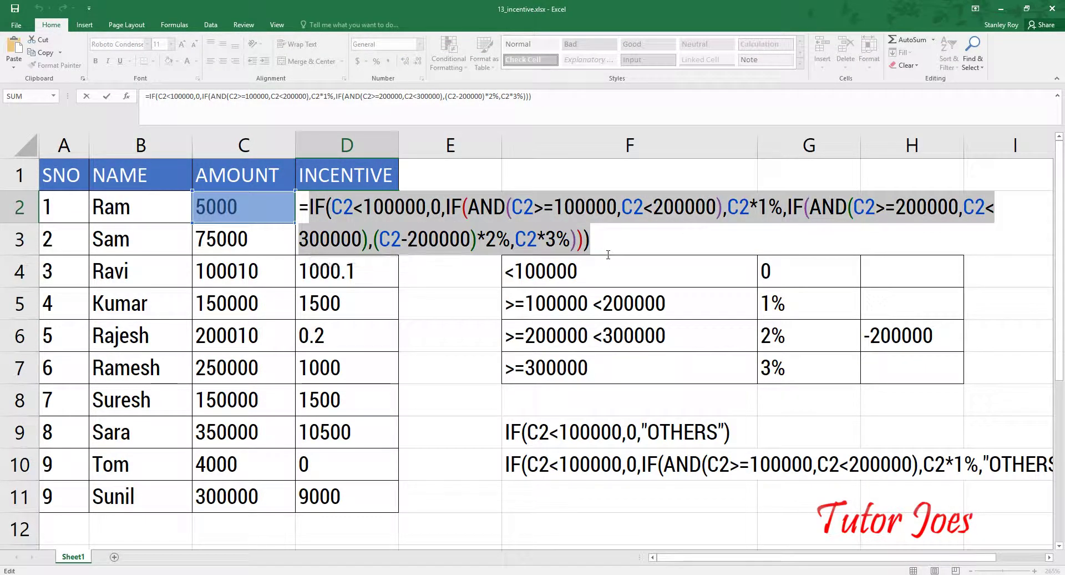
pyautogui.press('Escape')
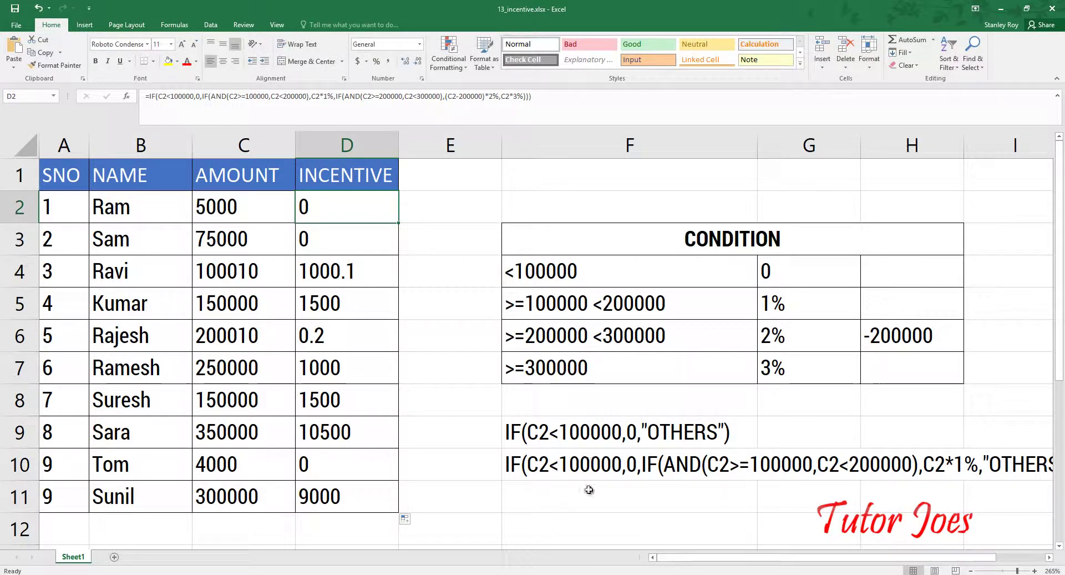
pyautogui.click(526, 495)
pyautogui.hotkey('ctrl', 'v')
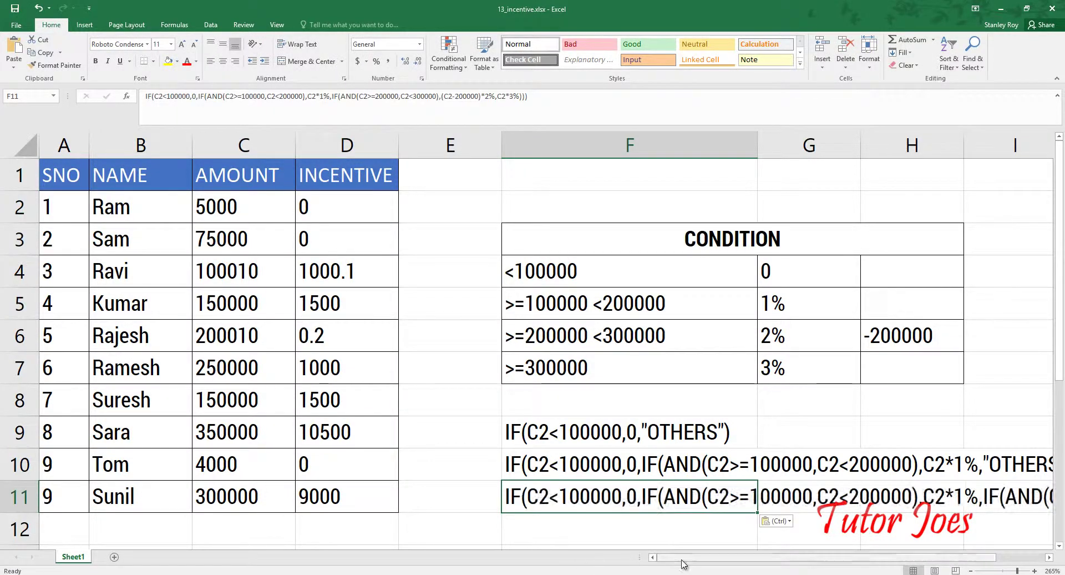
pyautogui.moveTo(683, 557); pyautogui.dragTo(725, 557)
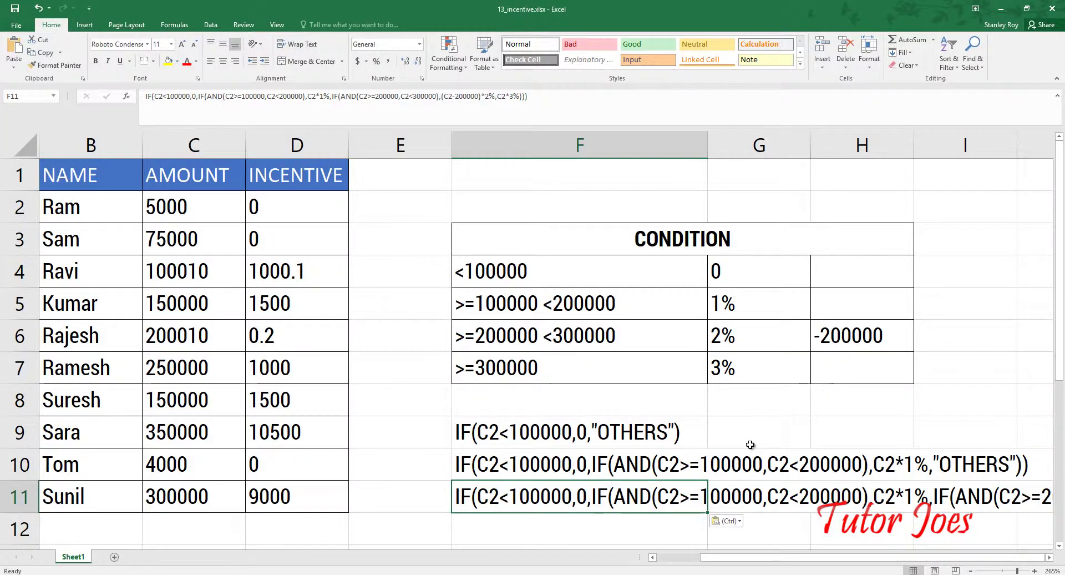
pyautogui.scroll(-1, 752, 444)
pyautogui.click(1049, 557)
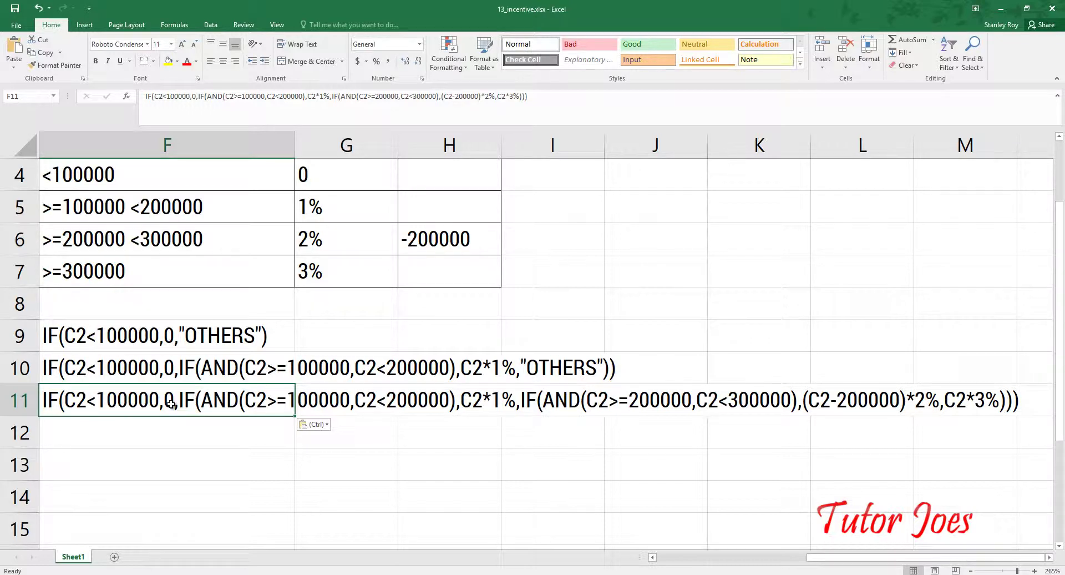
pyautogui.scroll(1, 171, 404)
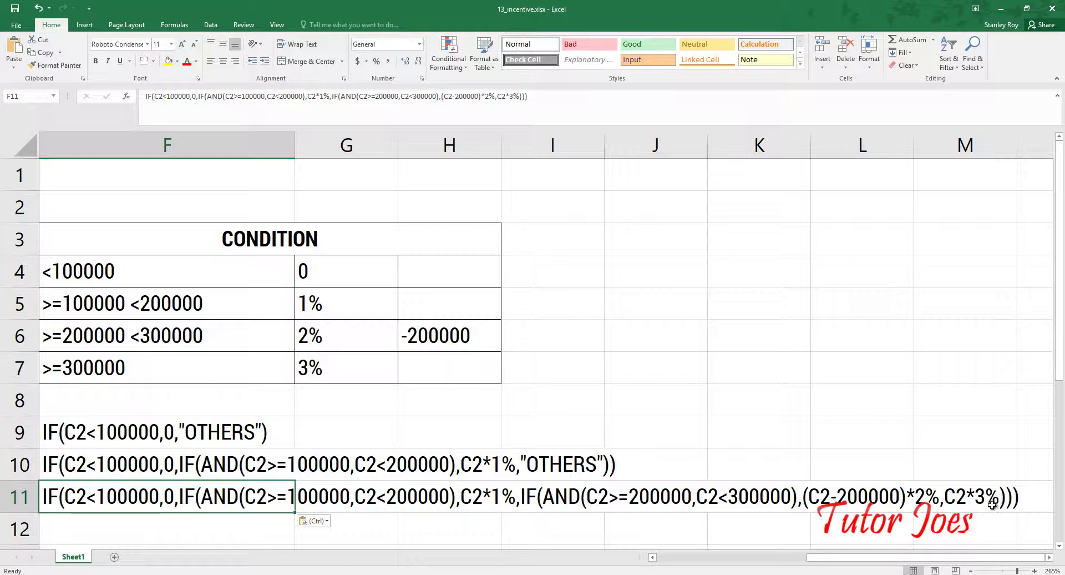
pyautogui.moveTo(928, 557); pyautogui.dragTo(827, 571)
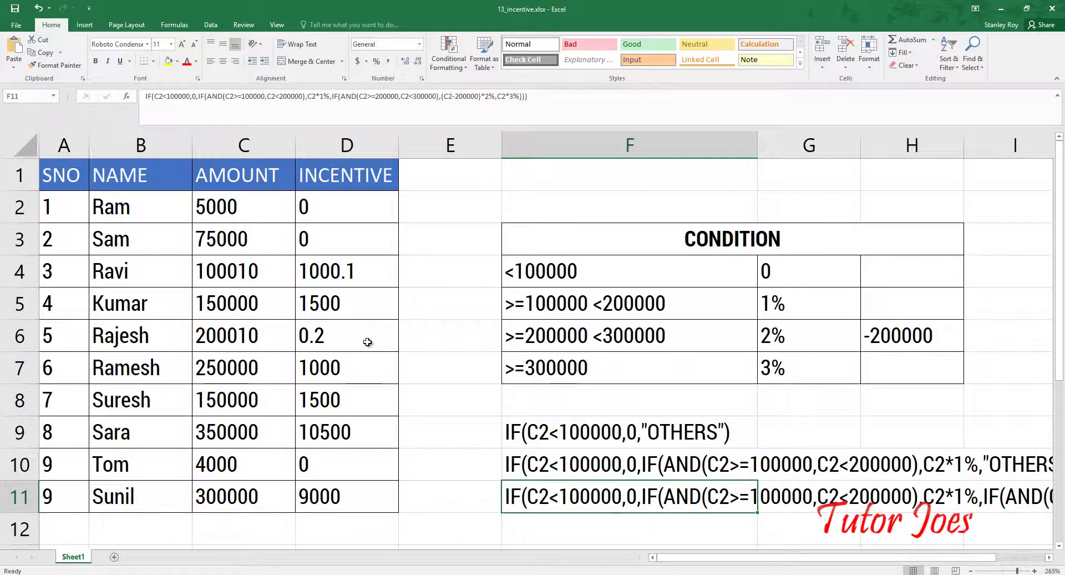